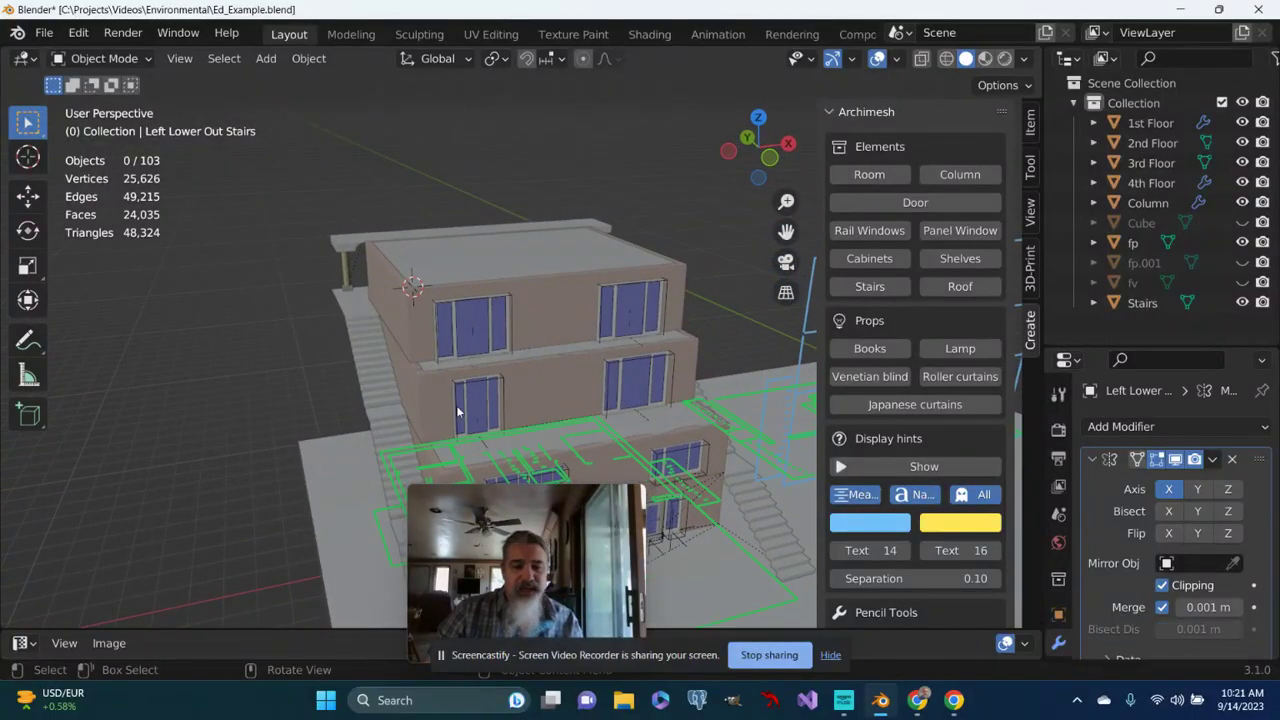
Examine the building's roof, front facade and outside stairs with the Archimesh options collapsed.
middle_click_drag(466, 439, 466, 340)
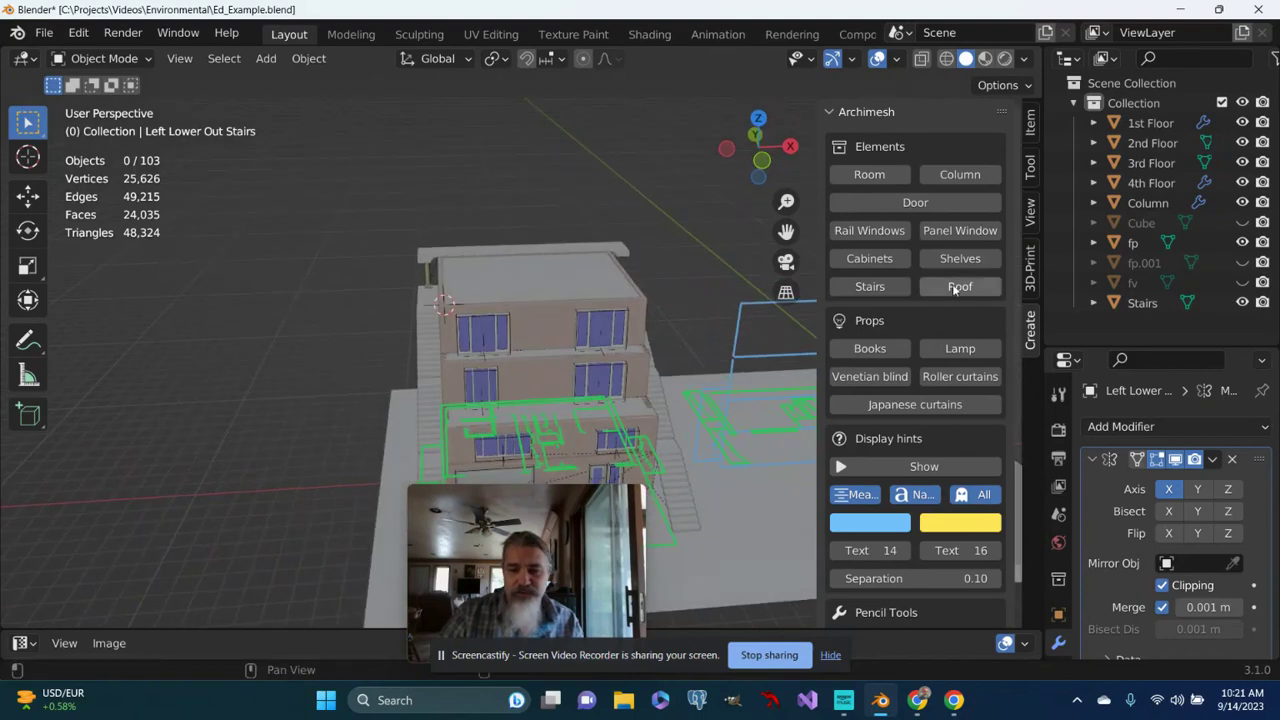
left_click(829, 112)
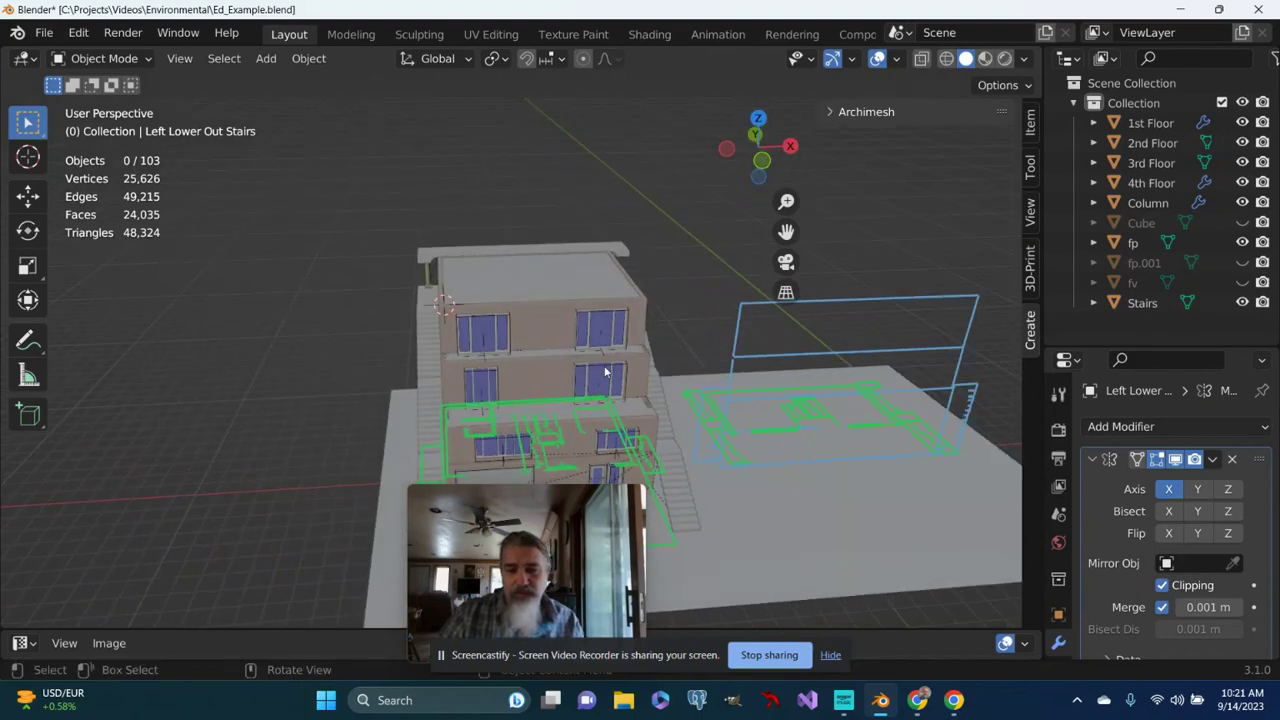
middle_click_drag(604, 372, 560, 363)
scroll(560, 363, "up", 1)
scroll(560, 363, "up", 2)
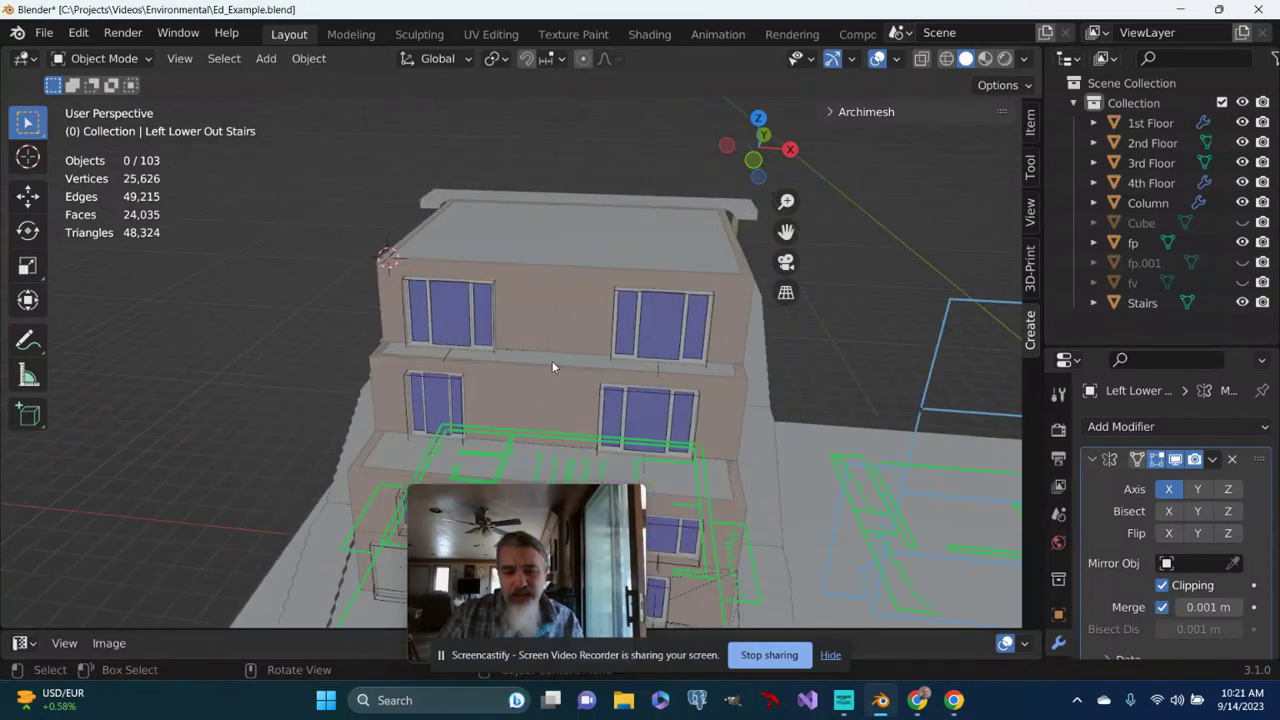
middle_click_drag(685, 370, 734, 305)
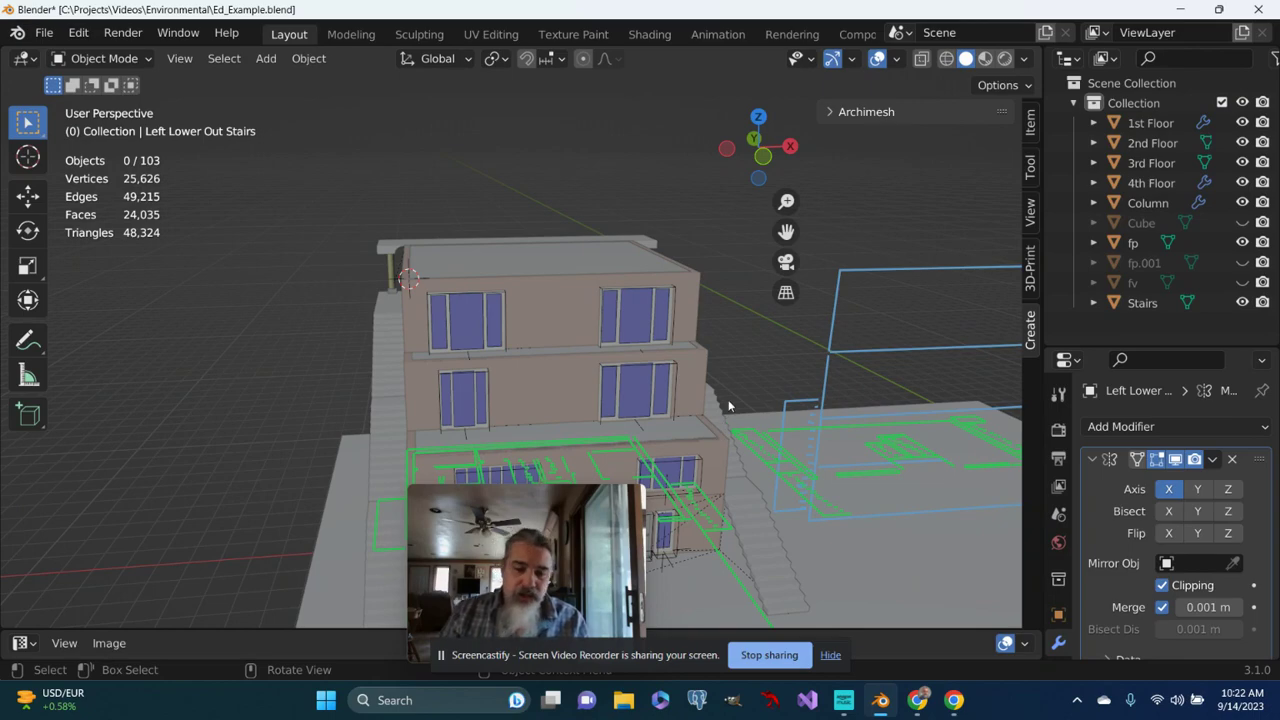
middle_click_drag(739, 388, 690, 360)
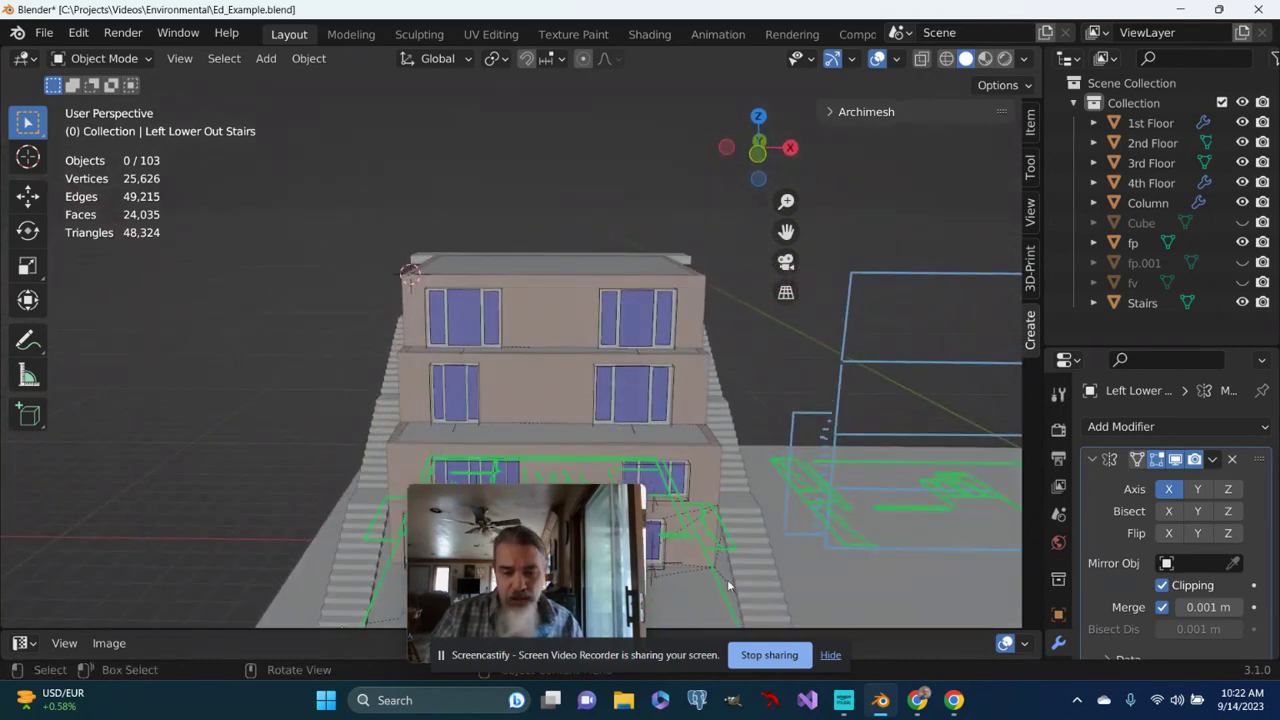
Inspect the left and right lower outside stairs, then check the right flight's mesh in Edit Mode.
left_click(763, 573)
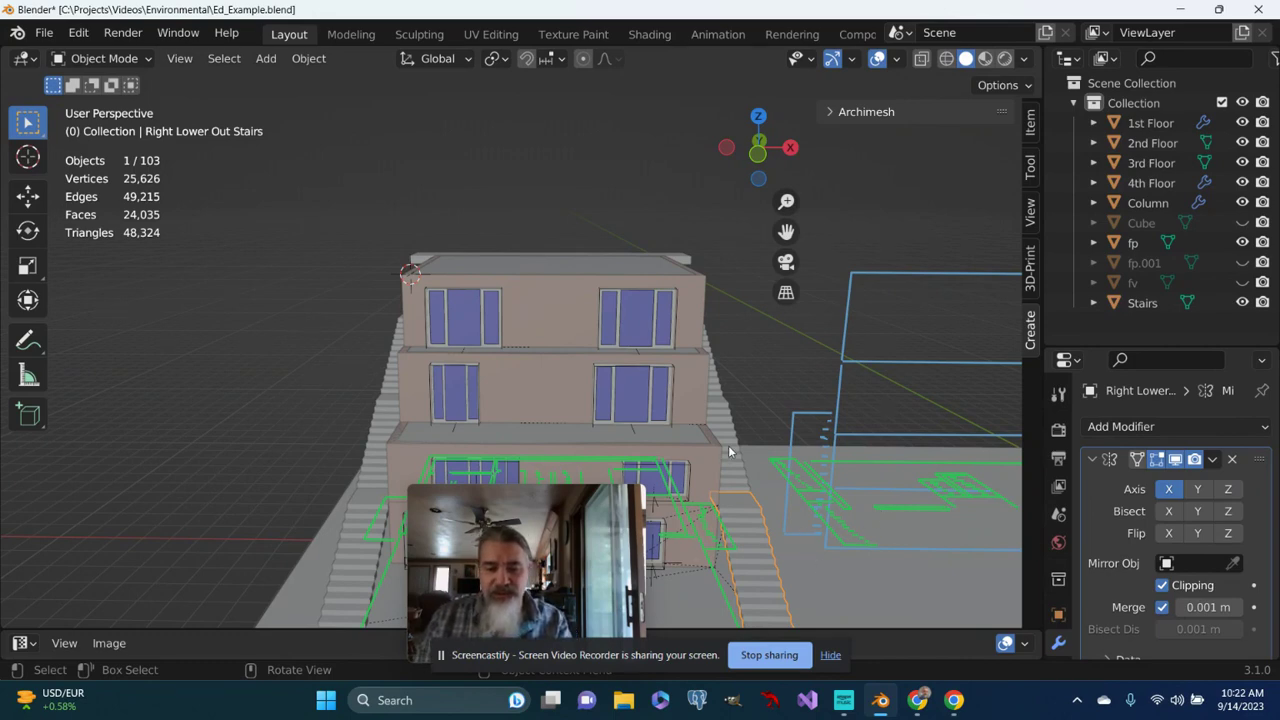
left_click(340, 569)
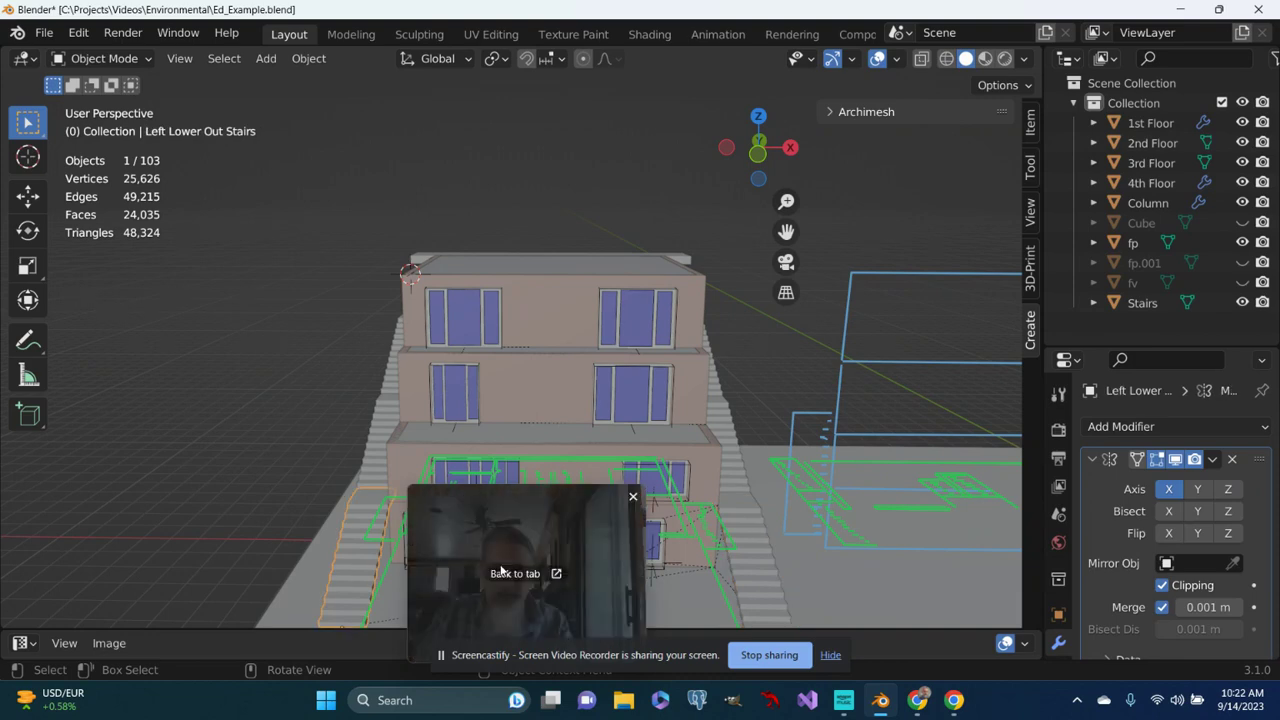
middle_click_drag(770, 566, 734, 560)
left_click(734, 560)
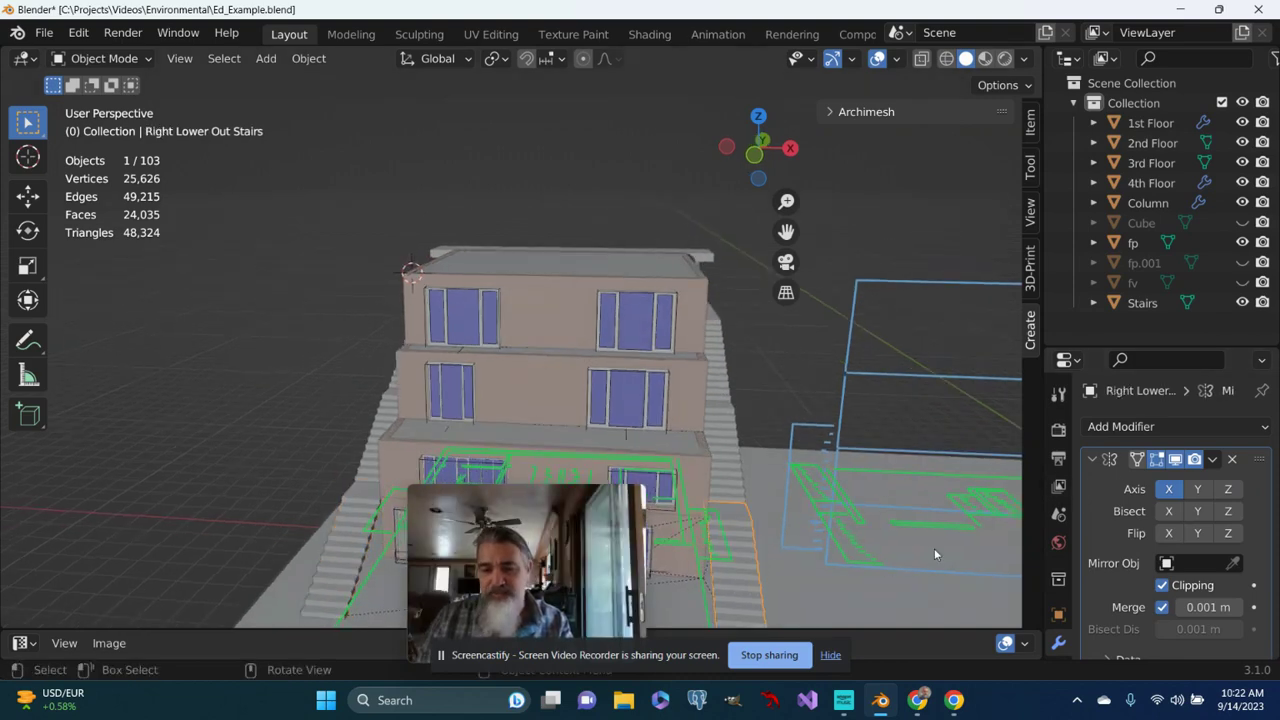
left_click_drag(788, 231, 762, 486)
scroll(762, 486, "up", 3)
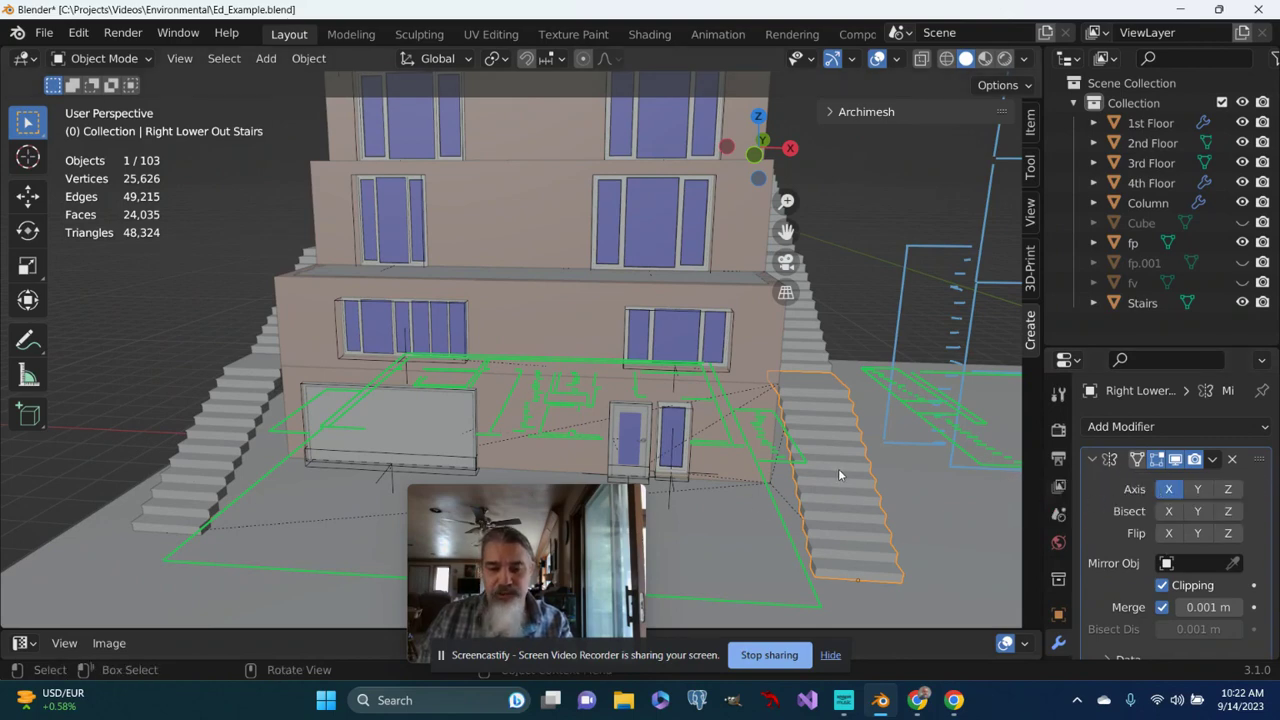
key("Tab")
middle_click_drag(839, 469, 818, 418)
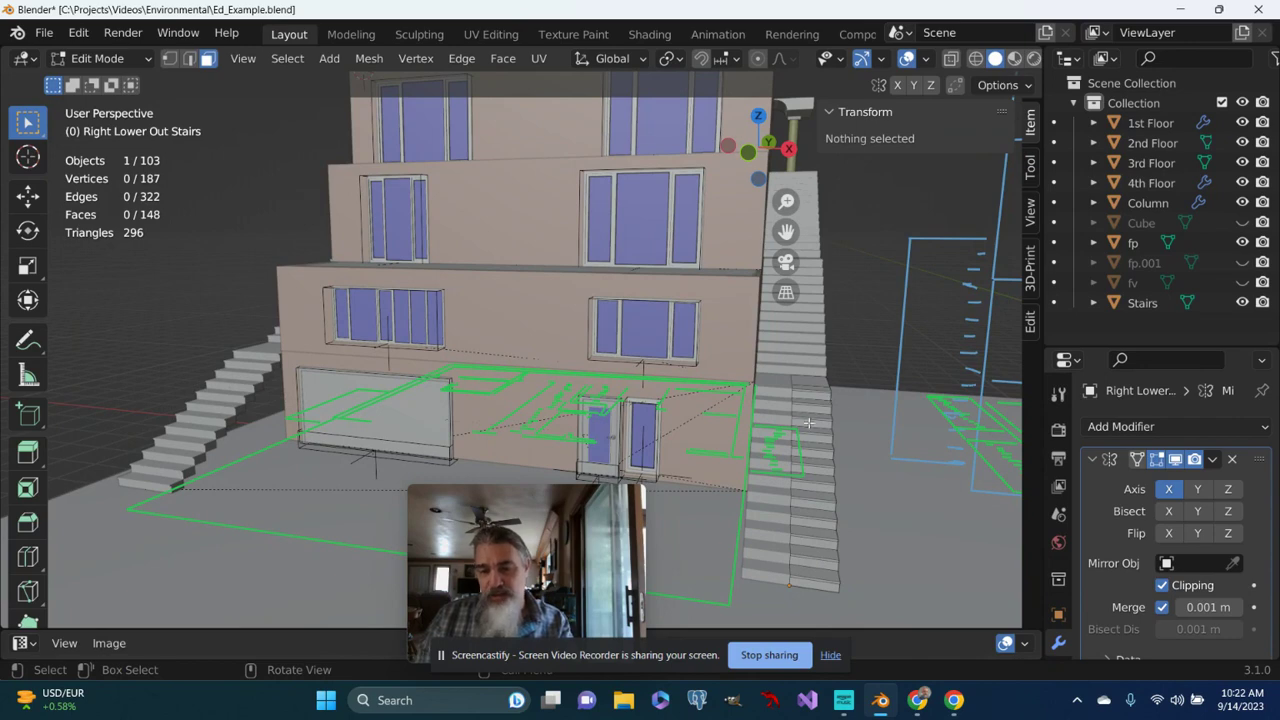
key("Tab")
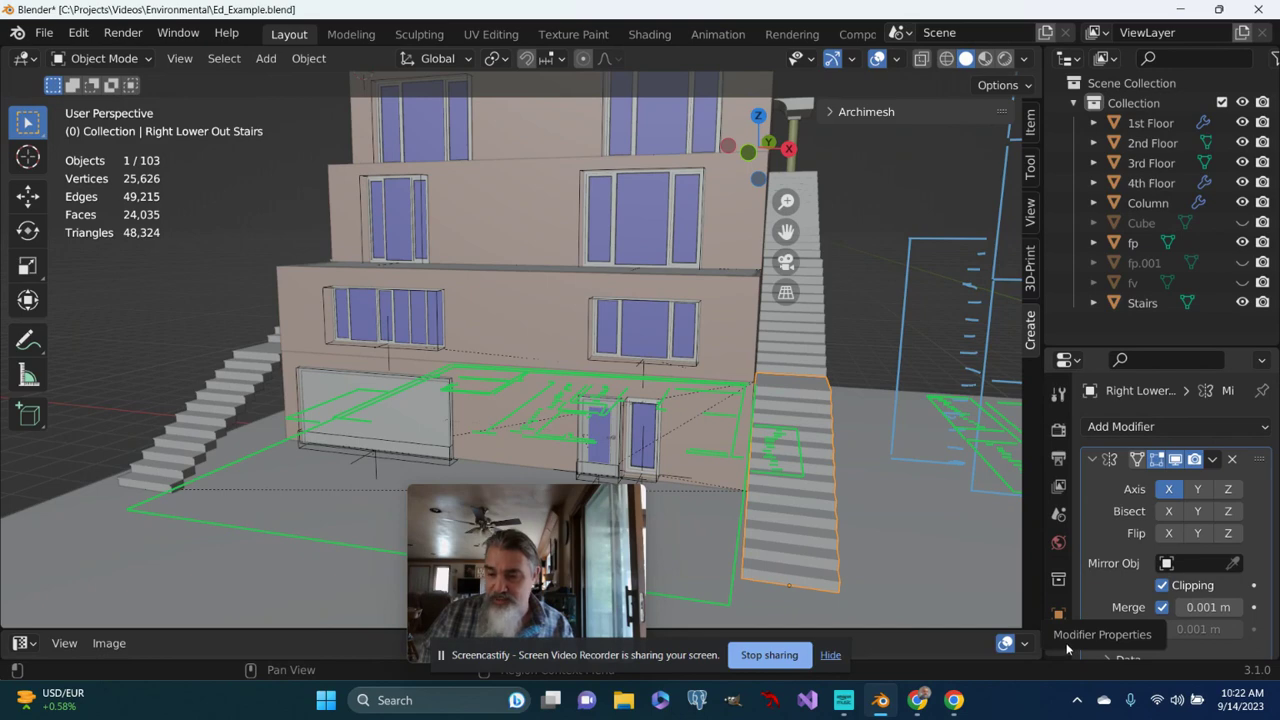
Apply the Mirror modifier to the right lower outside stairs and check their mesh in Edit Mode.
left_click(1213, 460)
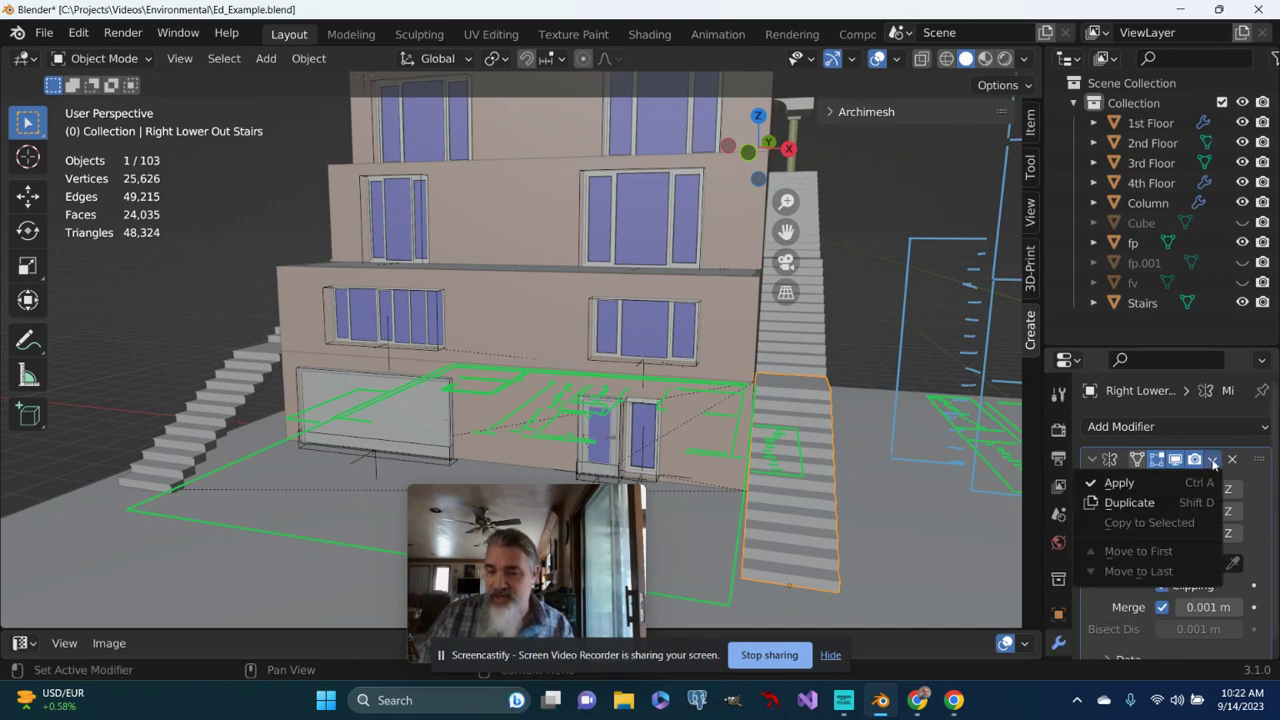
left_click(1141, 484)
middle_click_drag(844, 503, 859, 513)
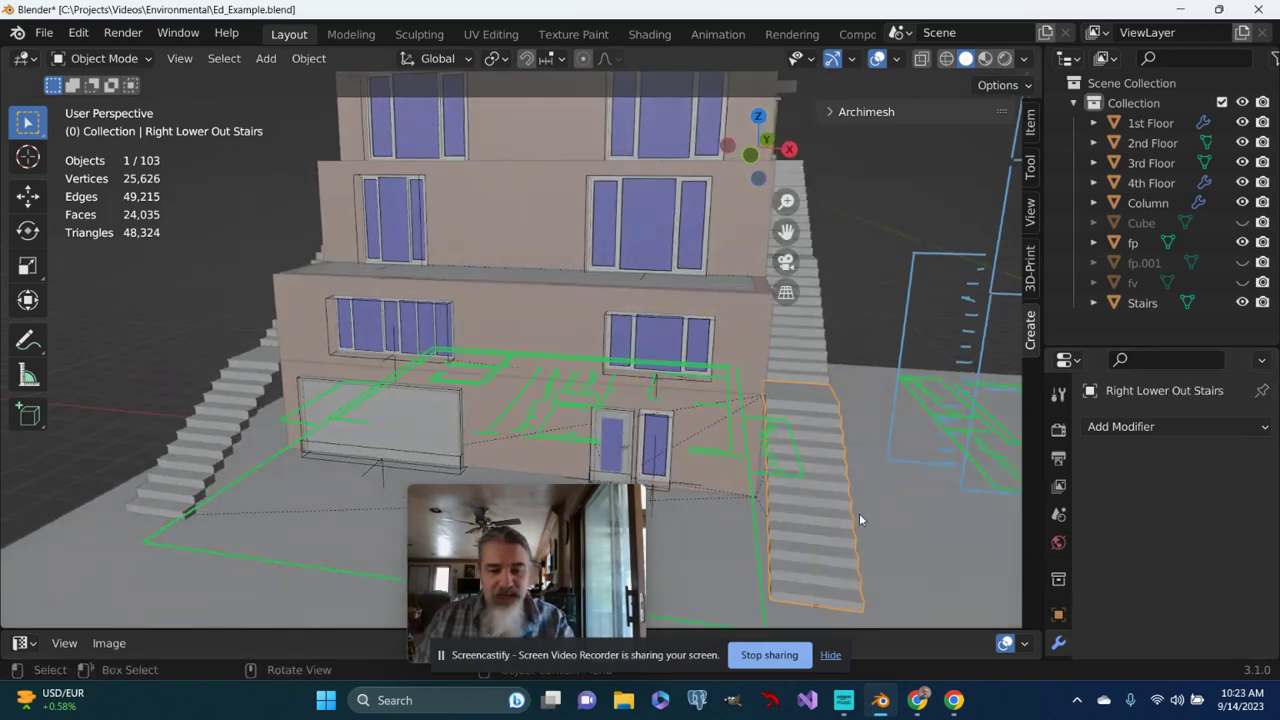
key("Tab")
scroll(770, 514, "up", 2)
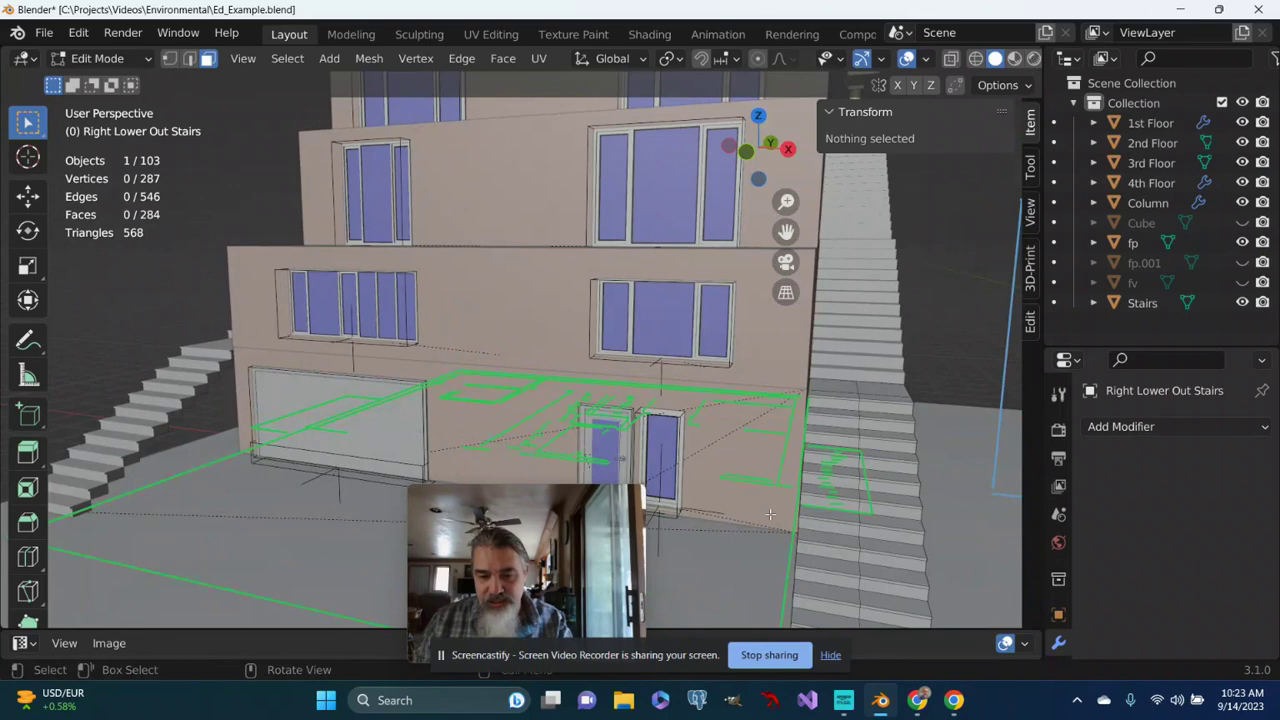
middle_click_drag(770, 514, 600, 510)
key("Tab")
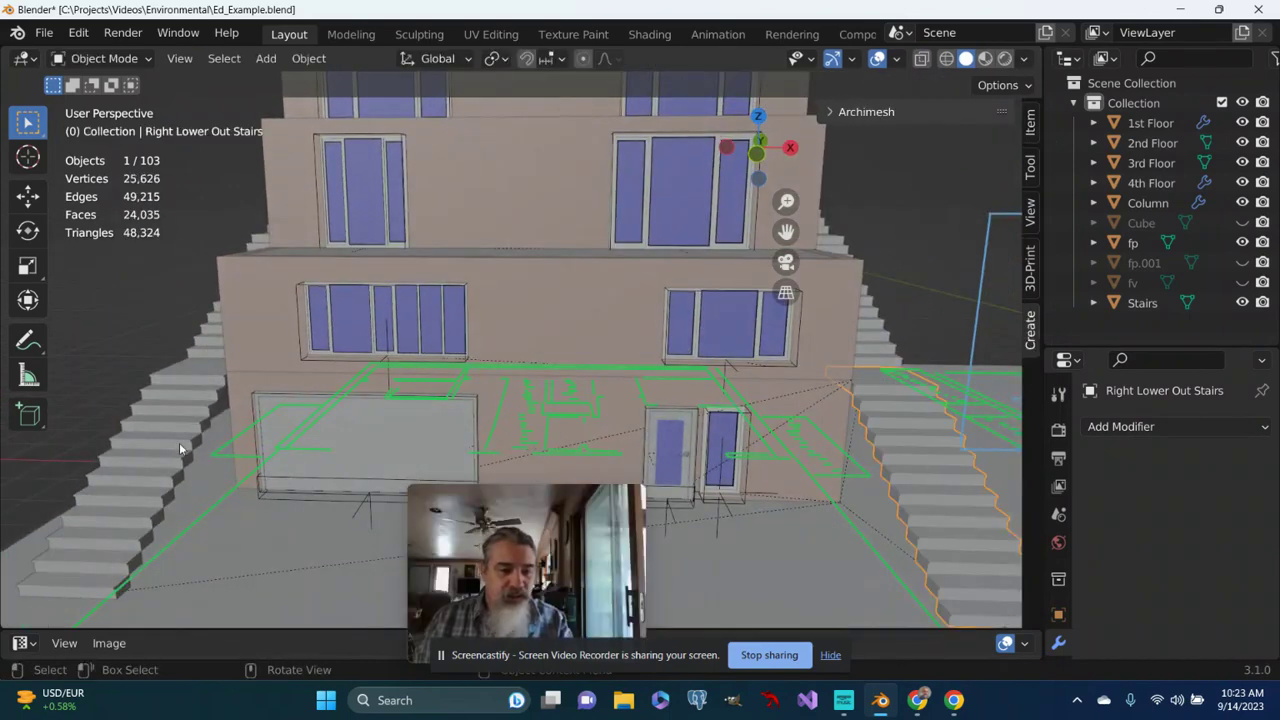
Apply the Mirror modifier to the left lower outside stairs.
left_click(180, 449)
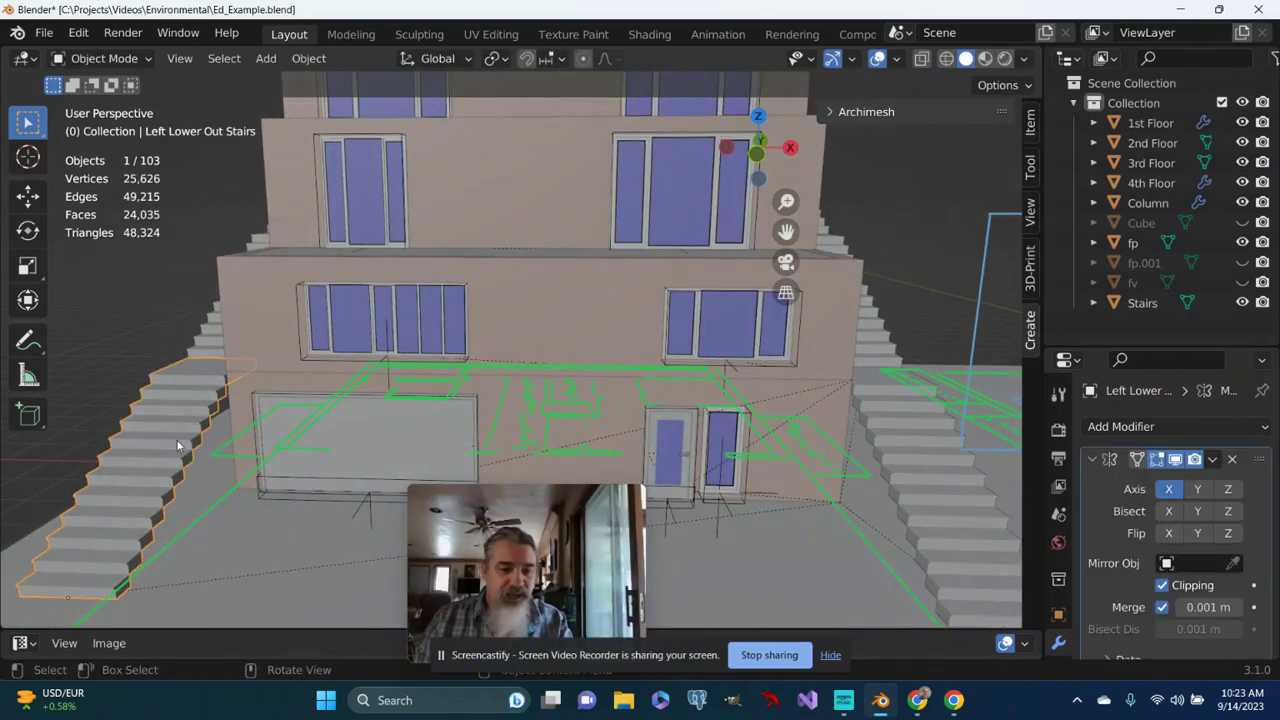
left_click(1216, 460)
left_click(1153, 484)
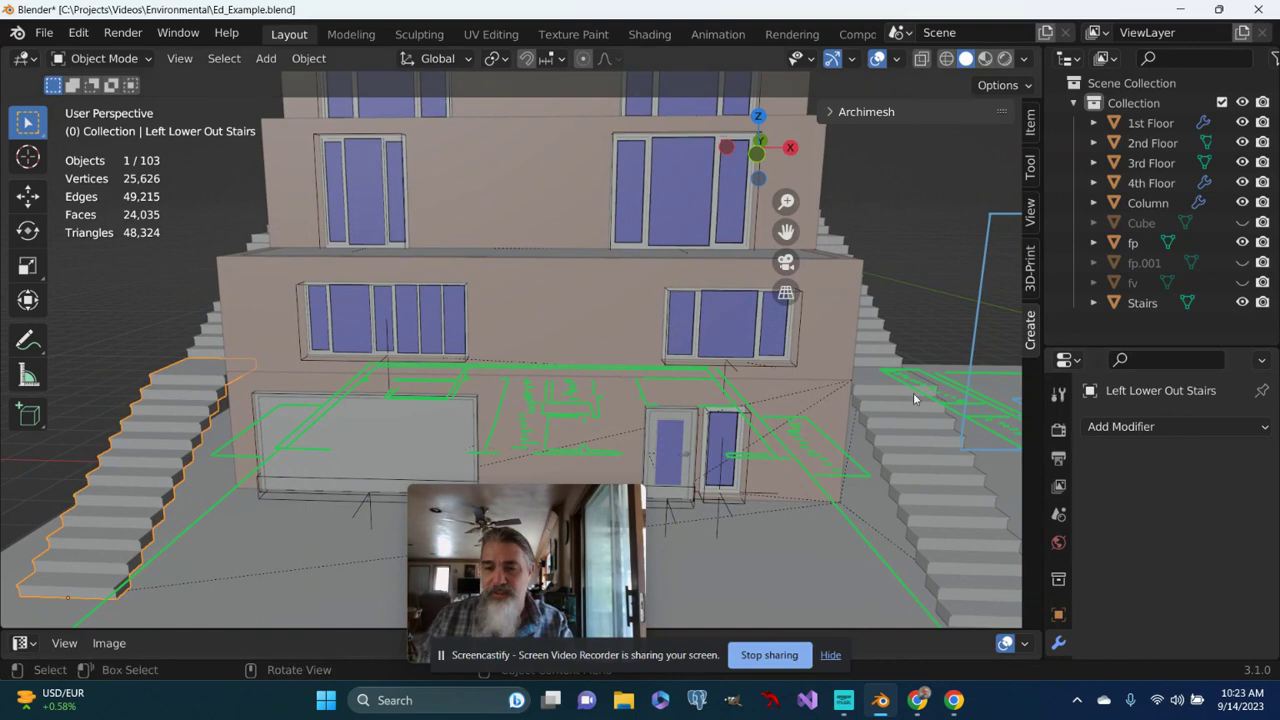
Review the child objects grouped under the 1st Floor and 2nd Floor objects.
scroll(913, 392, "down", 3)
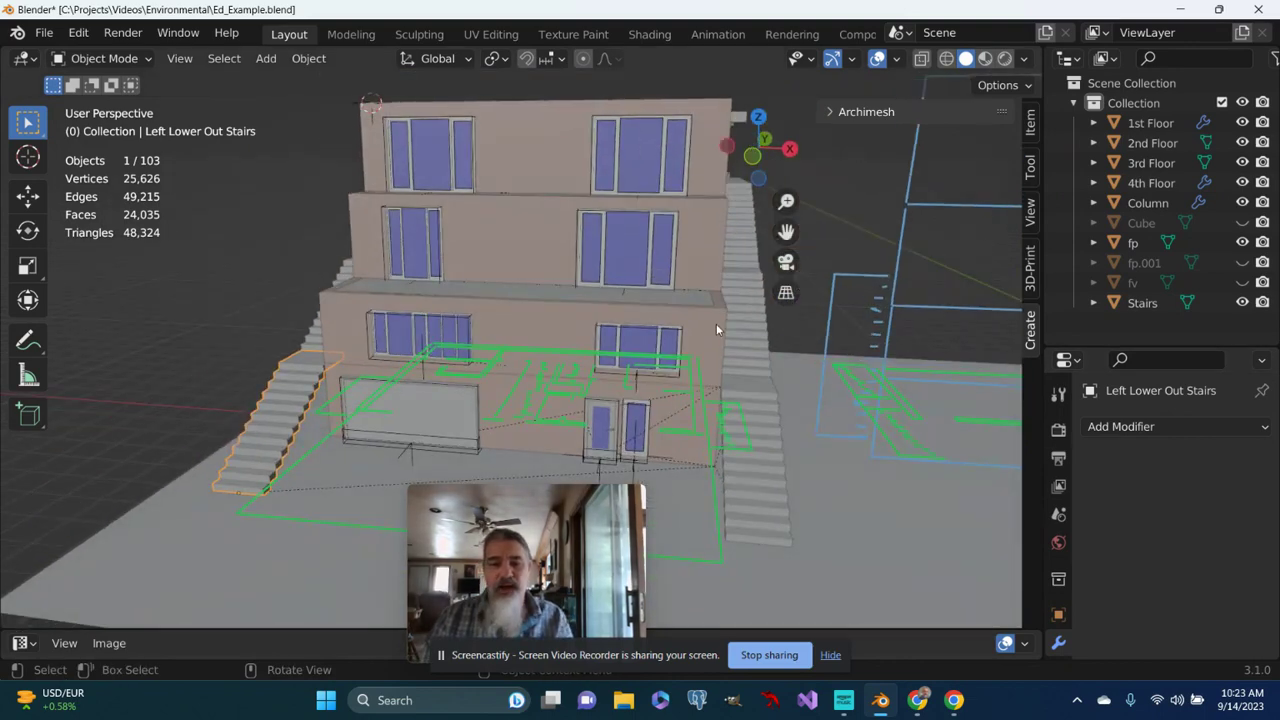
scroll(716, 323, "down", 1)
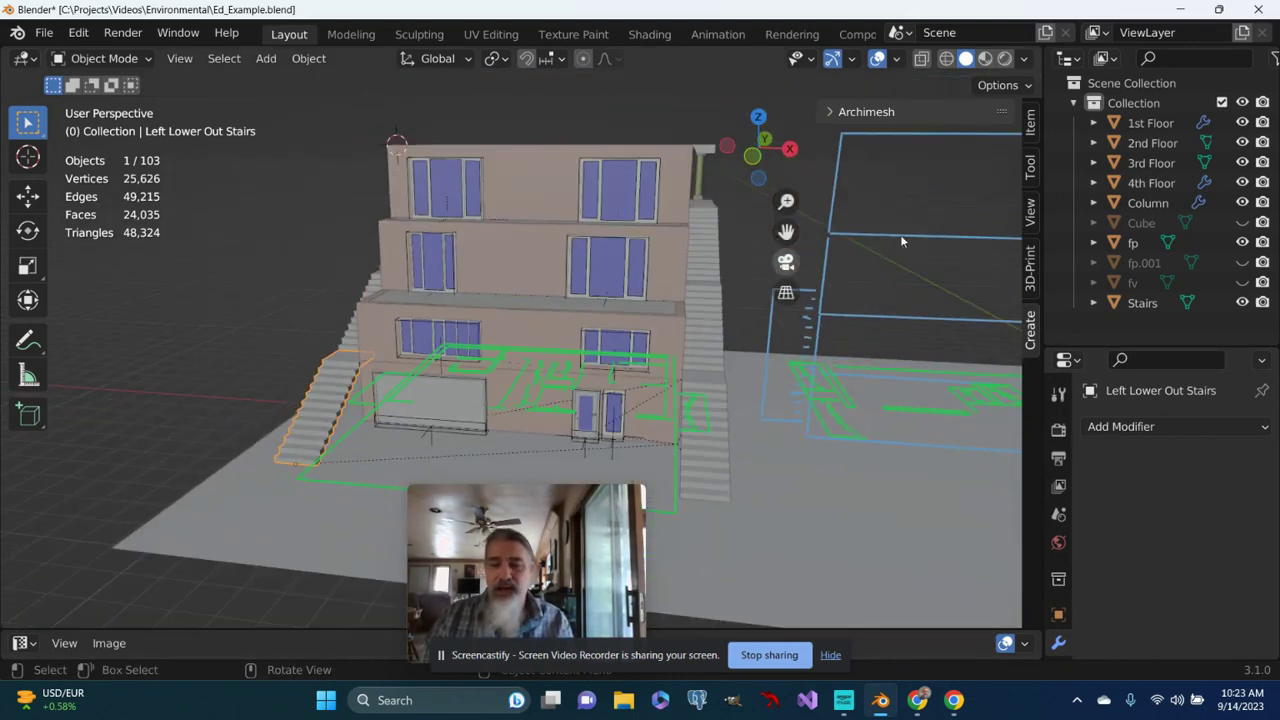
left_click(1097, 123)
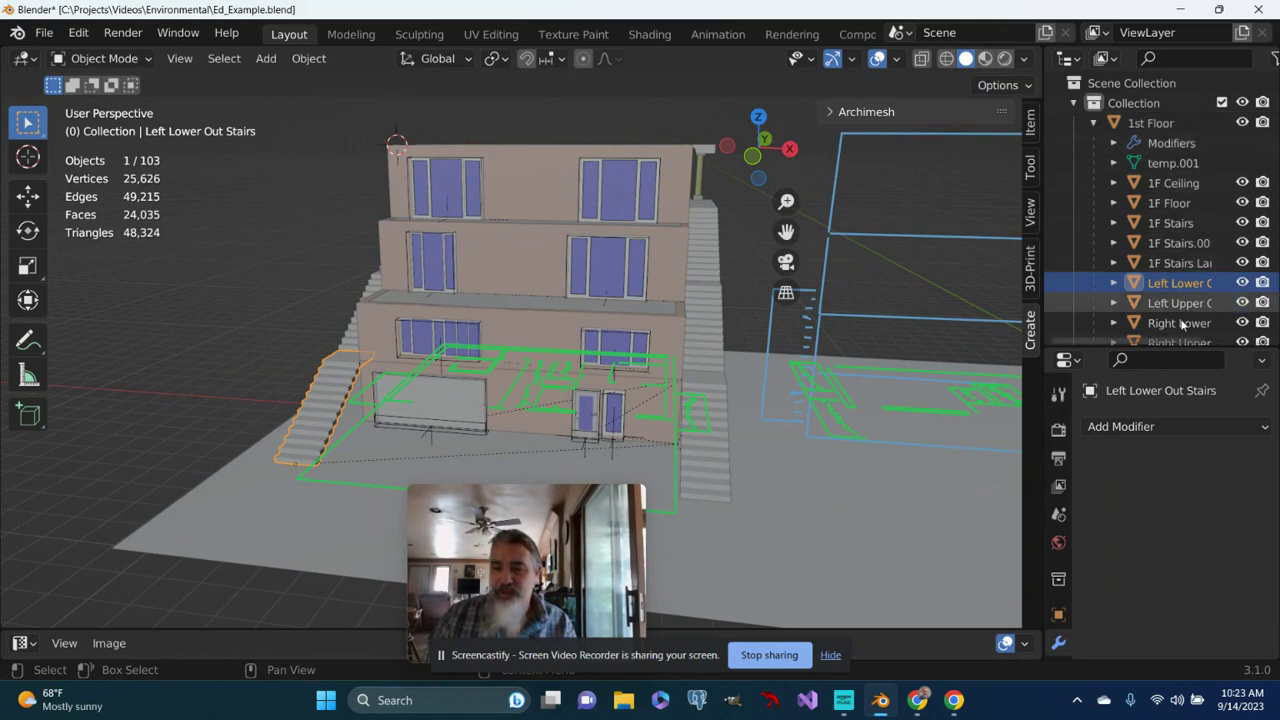
left_click(1093, 123)
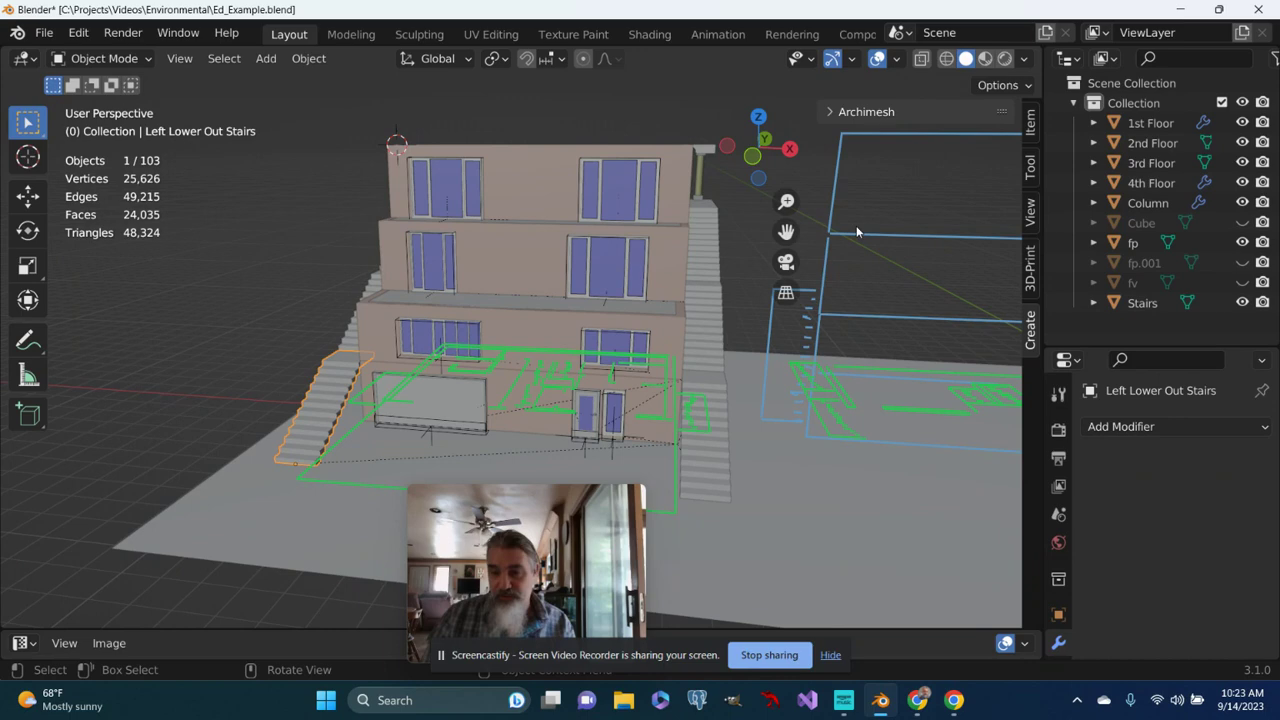
left_click(1093, 143)
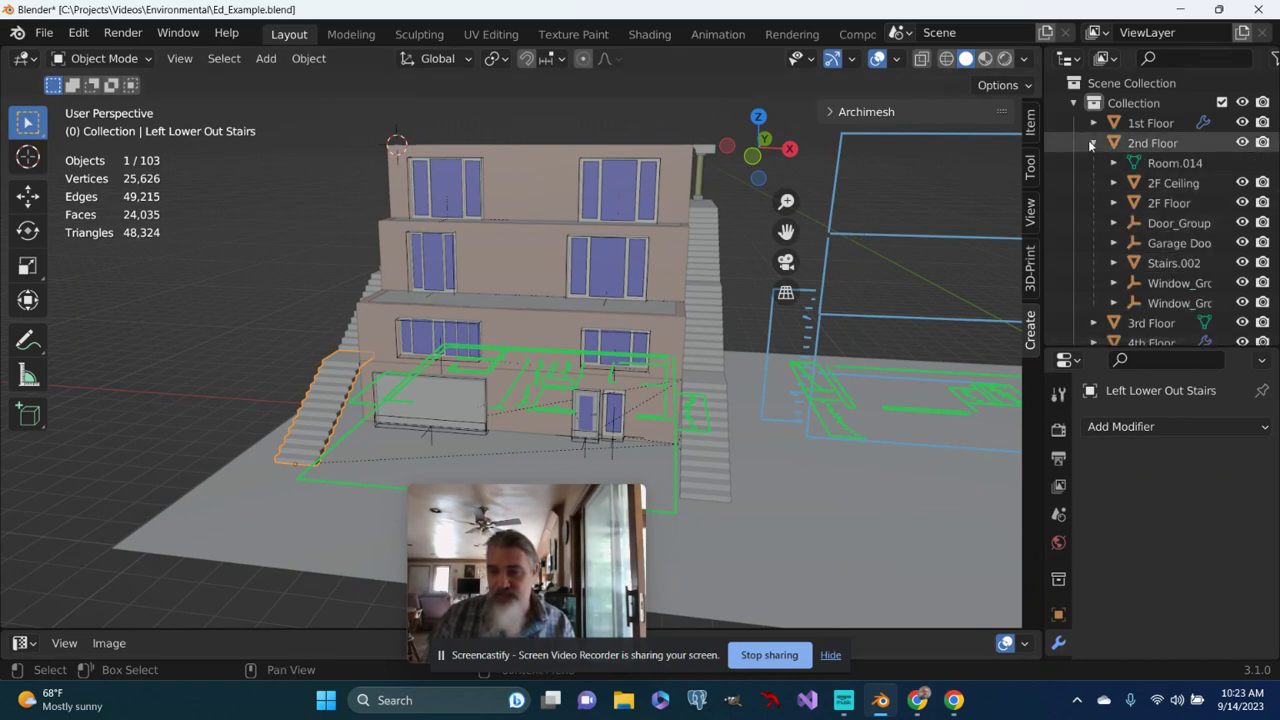
left_click(1093, 143)
Apply the Solidify modifier to the 4th Floor object.
middle_click_drag(470, 345, 585, 266)
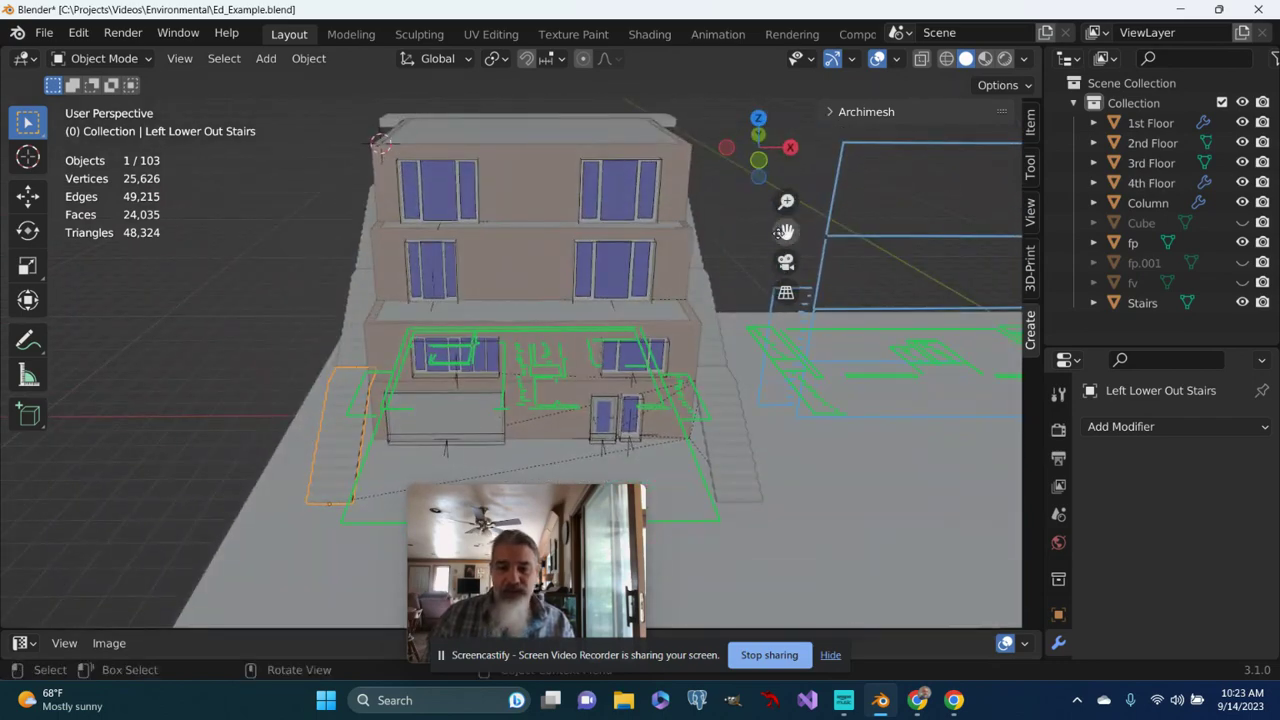
middle_click_drag(784, 232, 401, 312)
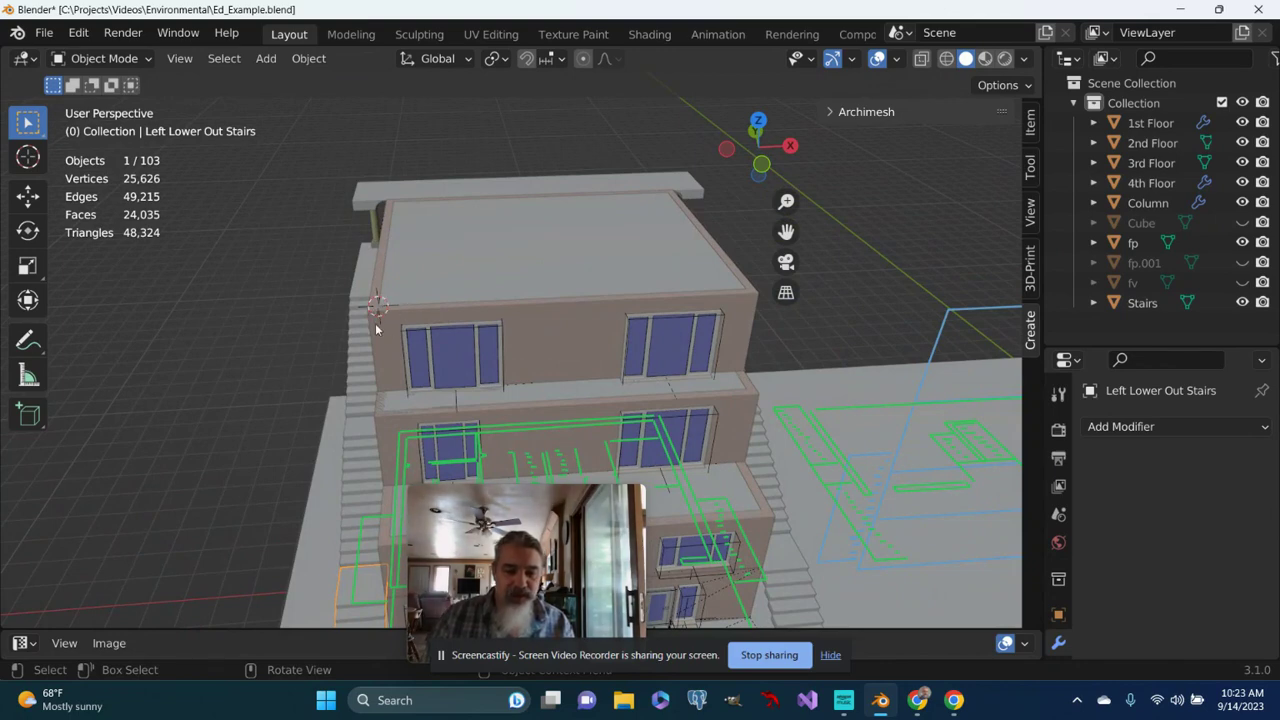
left_click(376, 320)
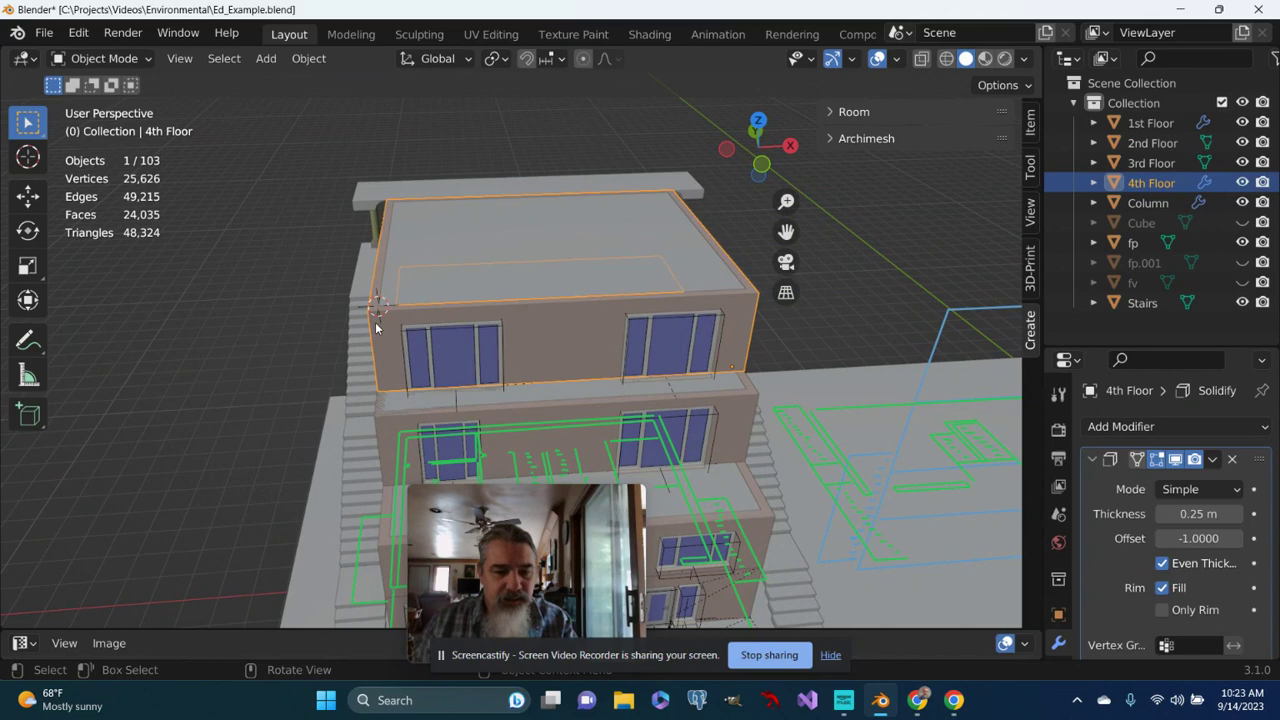
key("Tab")
key("Tab")
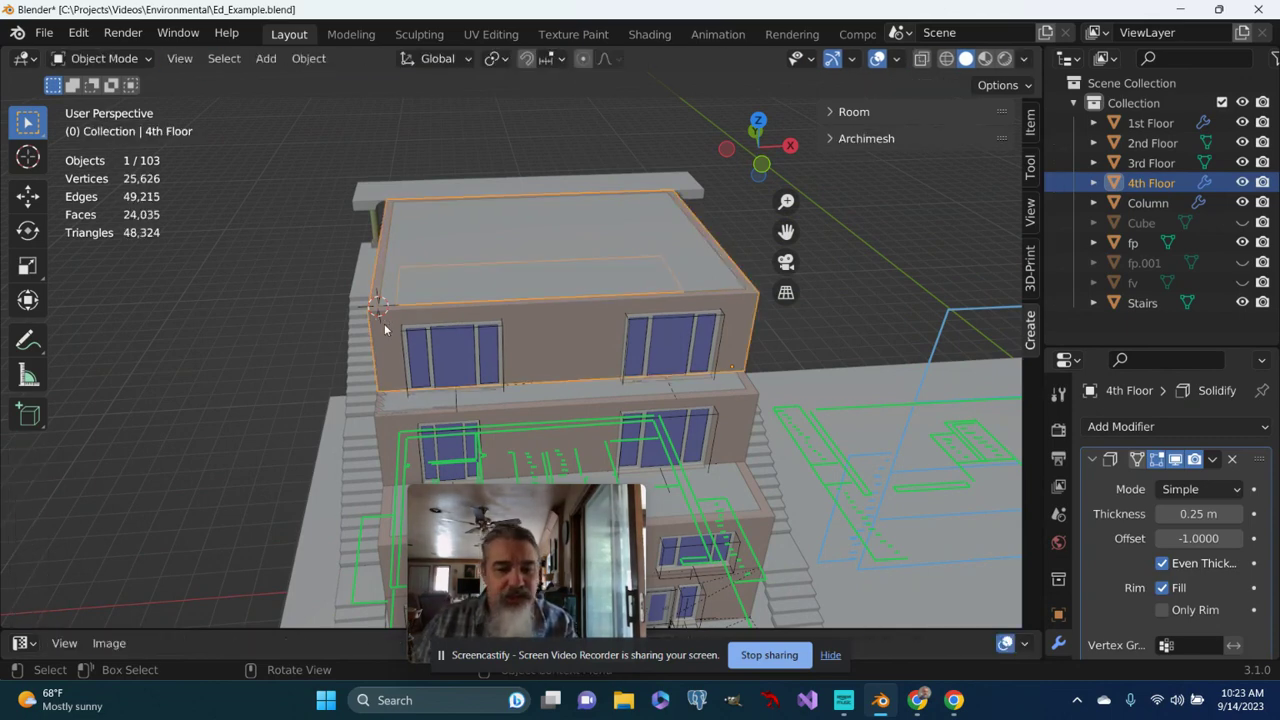
left_click(1213, 459)
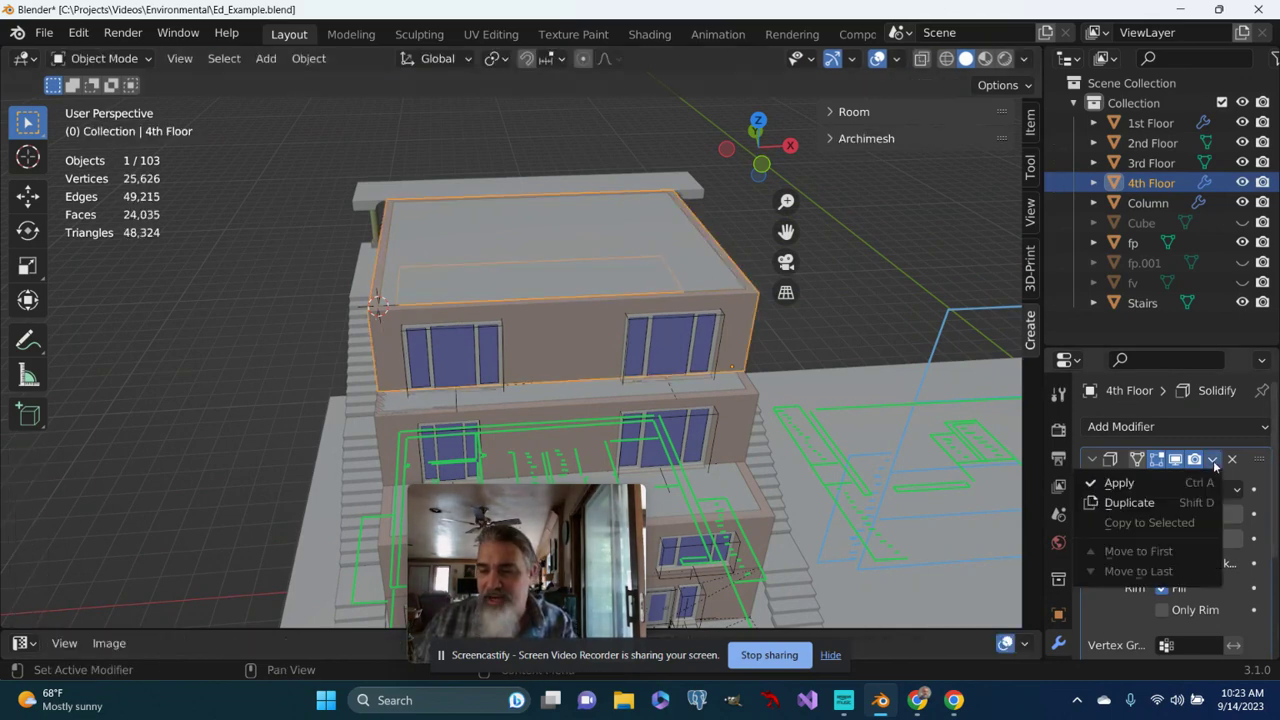
left_click(1120, 483)
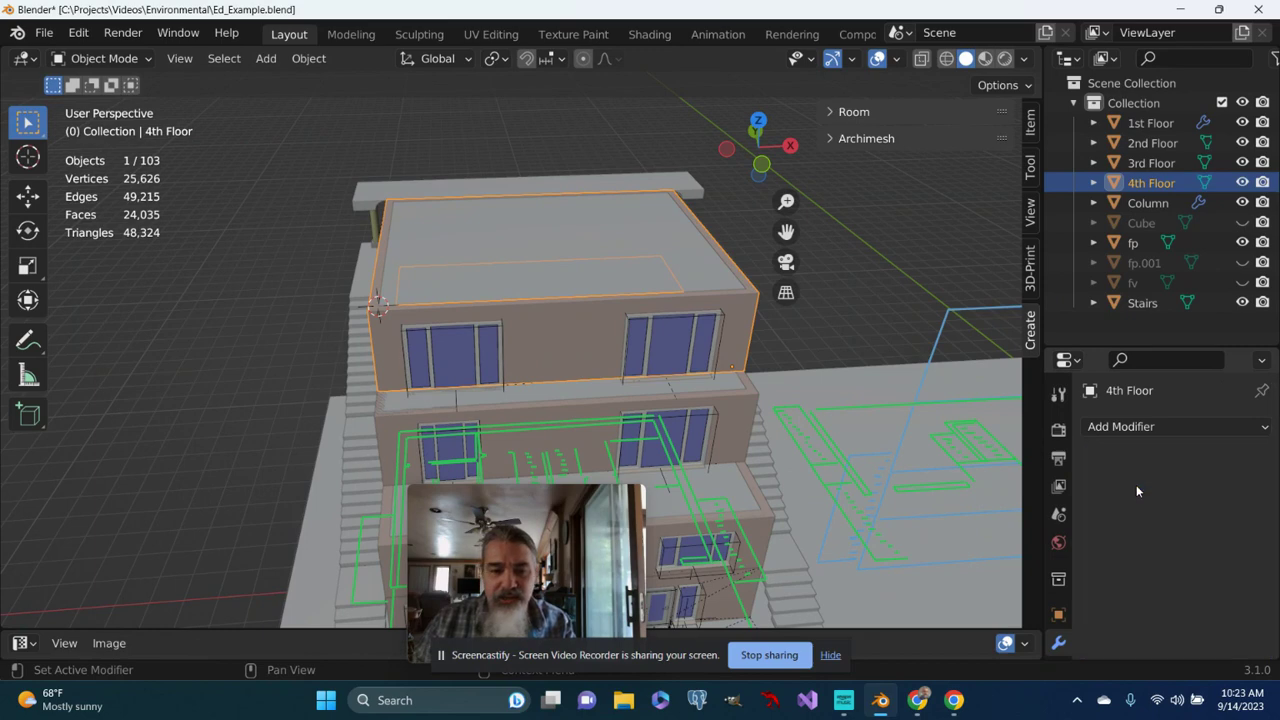
Snap the 3D cursor to the outer vertex at the front-left upper corner of the 4th Floor walls.
middle_click_drag(438, 288, 462, 312)
key("Tab")
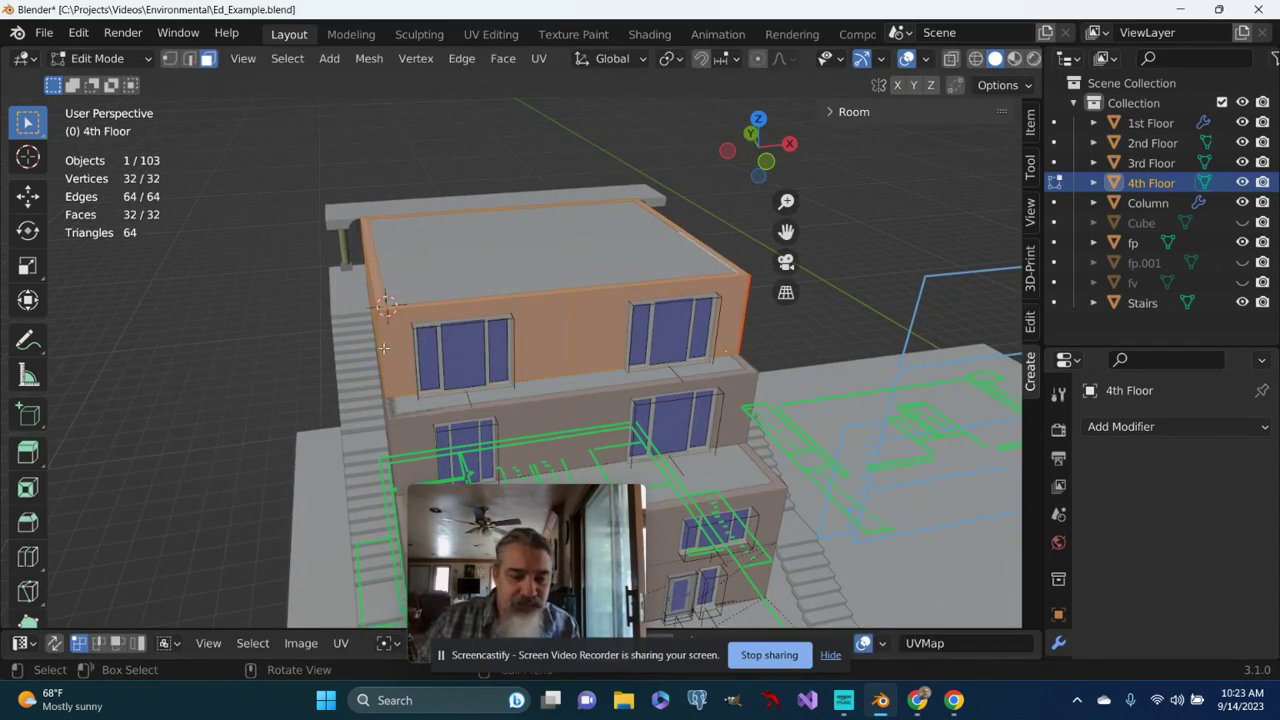
scroll(402, 338, "up", 3)
left_click(169, 58)
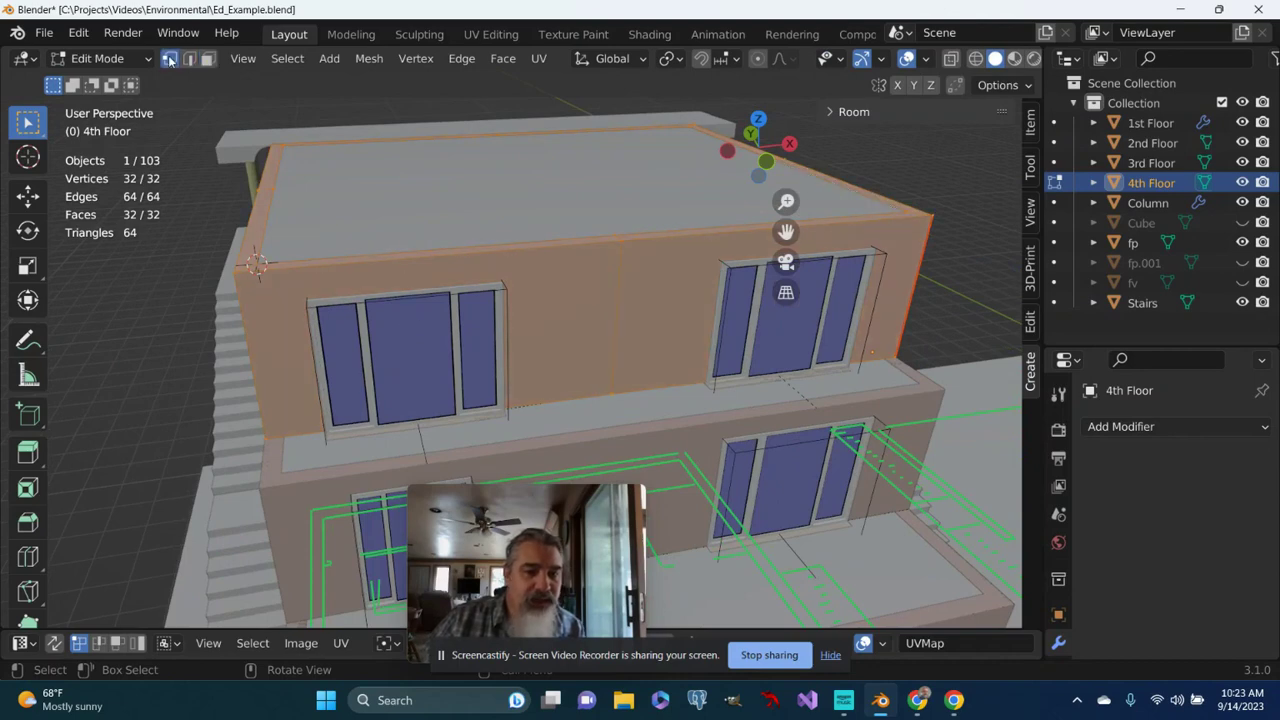
left_click(236, 270)
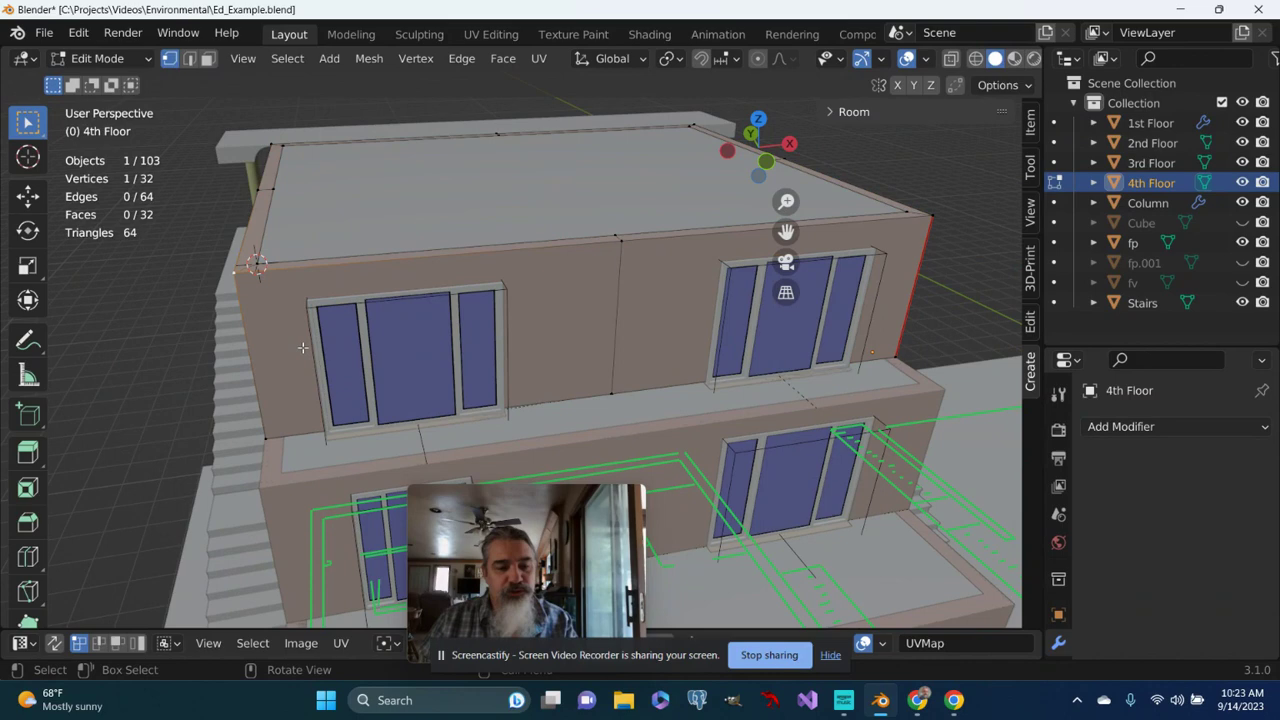
key("shift+s")
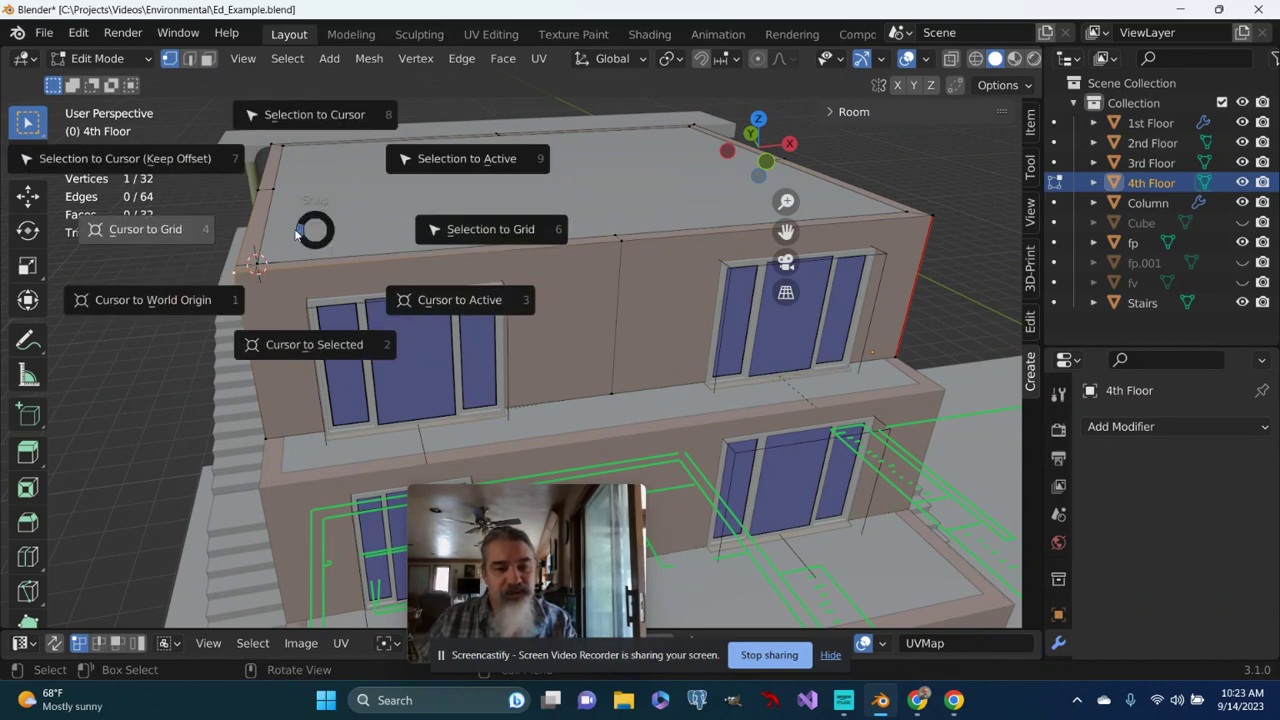
left_click(306, 345)
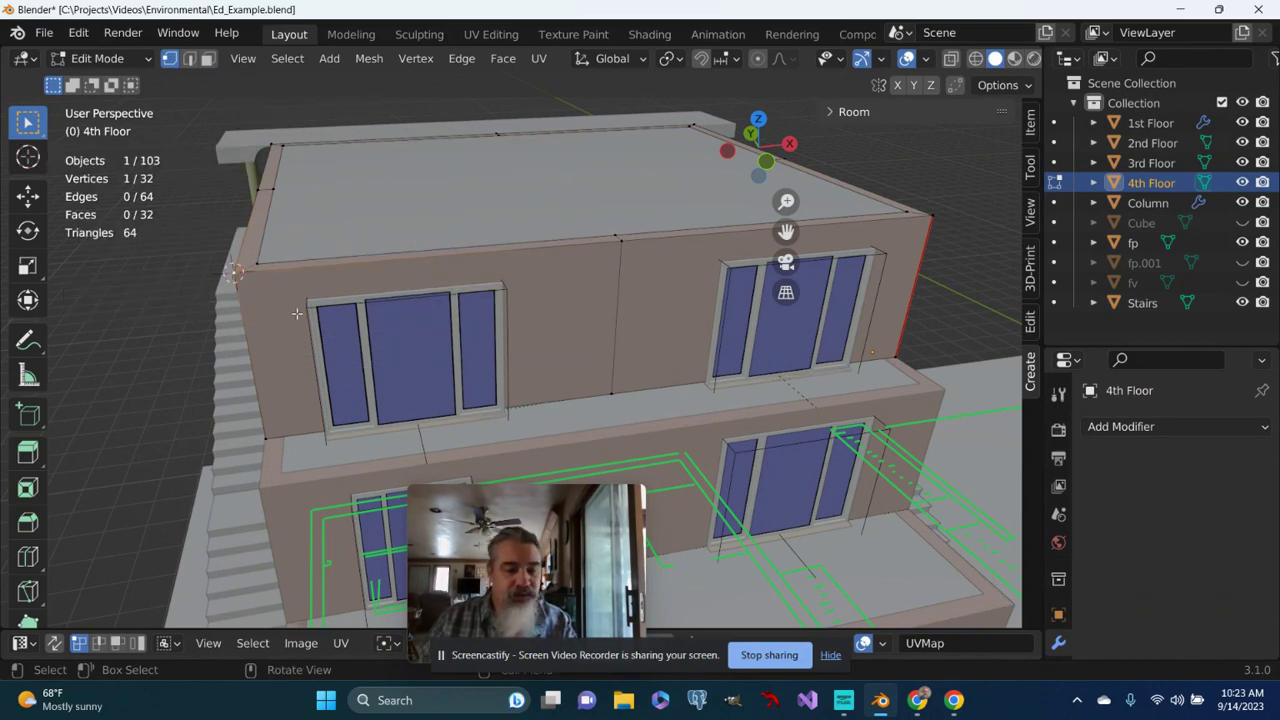
Return the 4th Floor to Object Mode and expand the Archimesh options.
middle_click_drag(304, 288, 290, 291)
key("Tab")
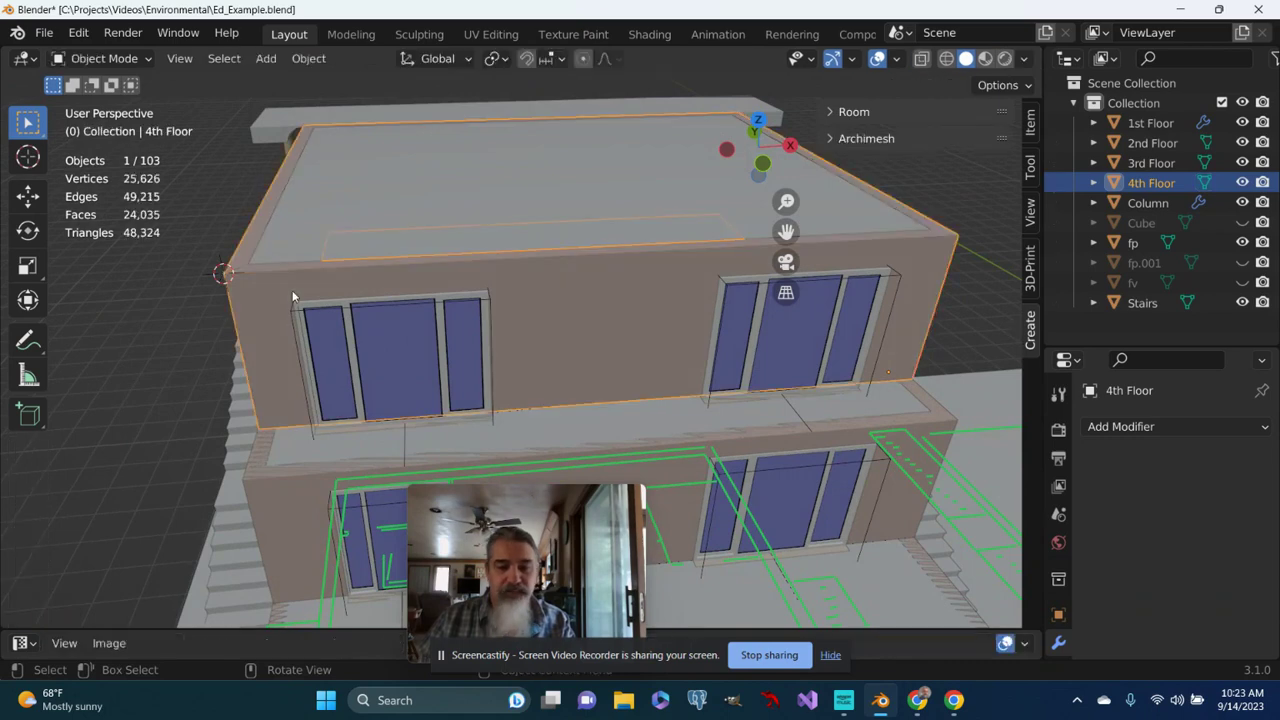
left_click(829, 140)
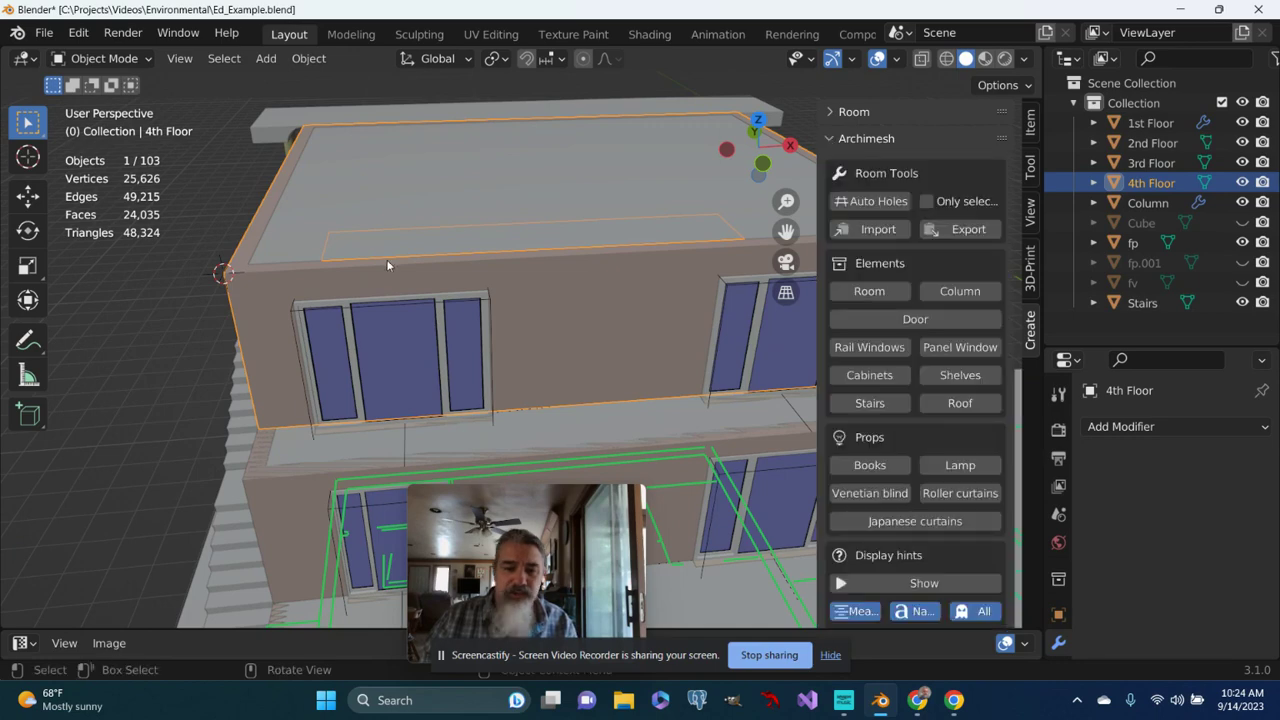
Add an Archimesh roof at the 3D cursor with 50 tiles along X.
left_click(942, 404)
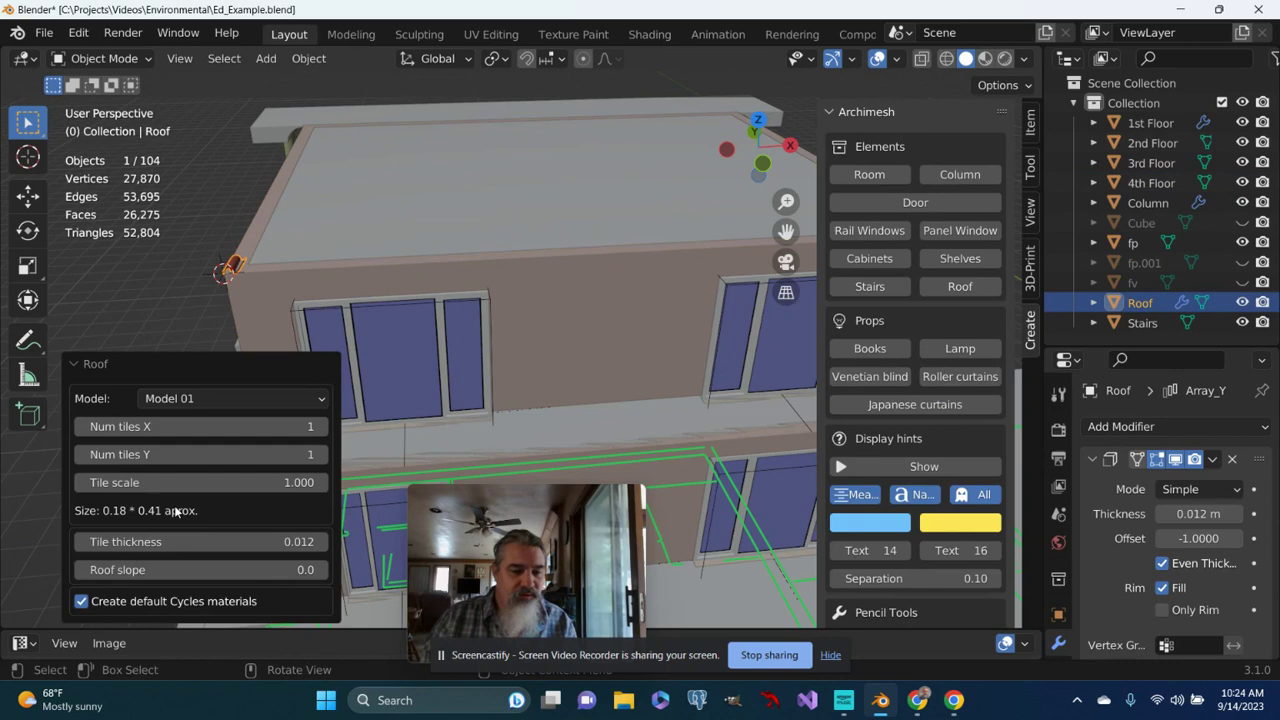
left_click(235, 428)
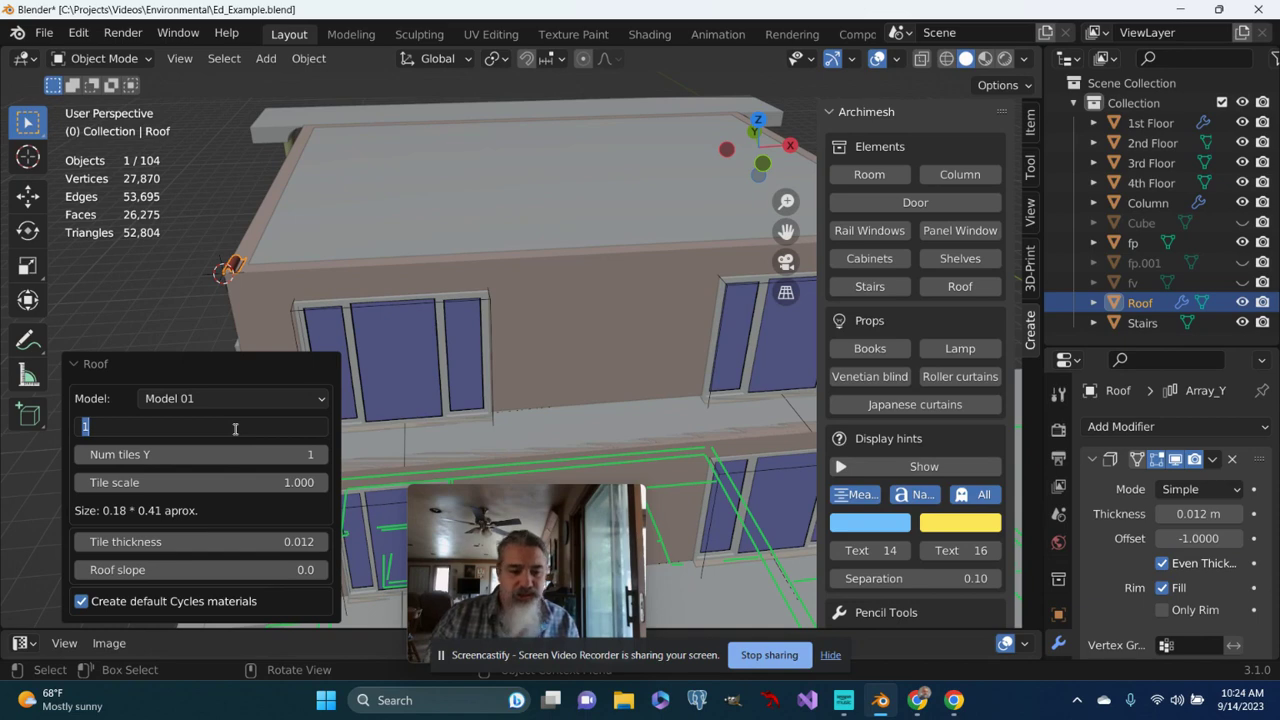
key("Return")
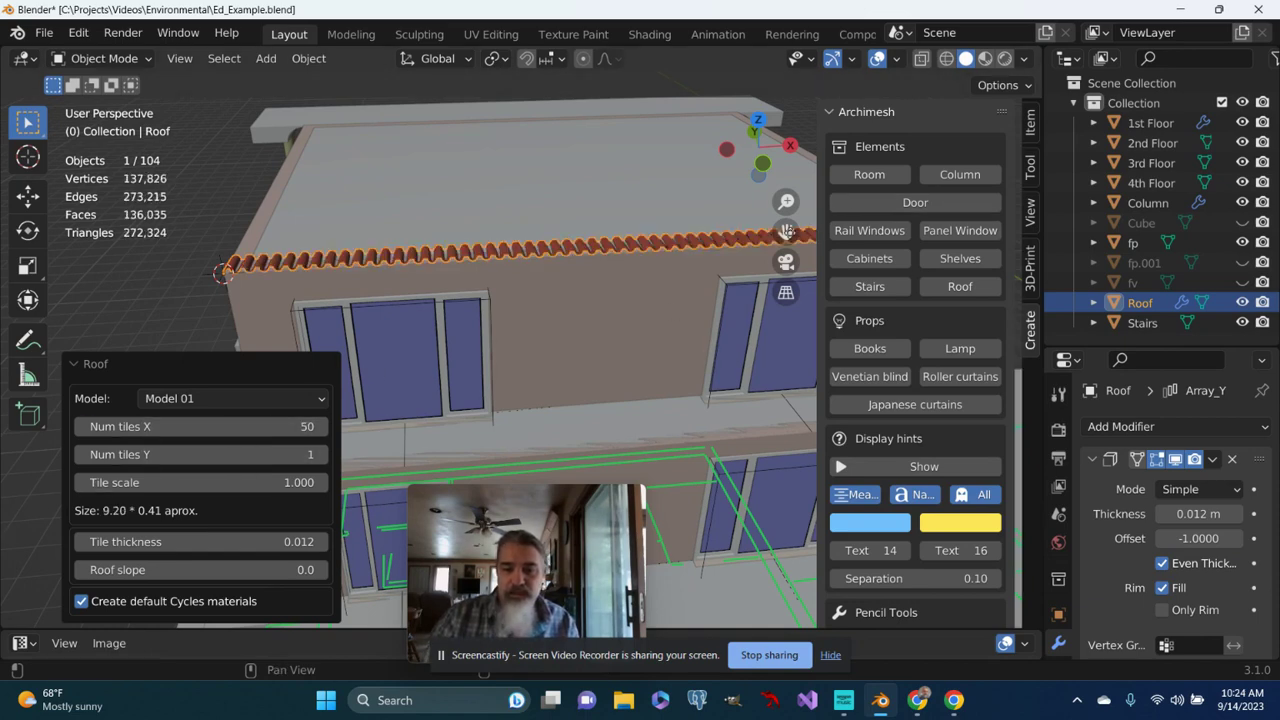
Extend the roof's tile row across the building's front edge by raising the X tile count to 57.
left_click_drag(786, 232, 414, 426)
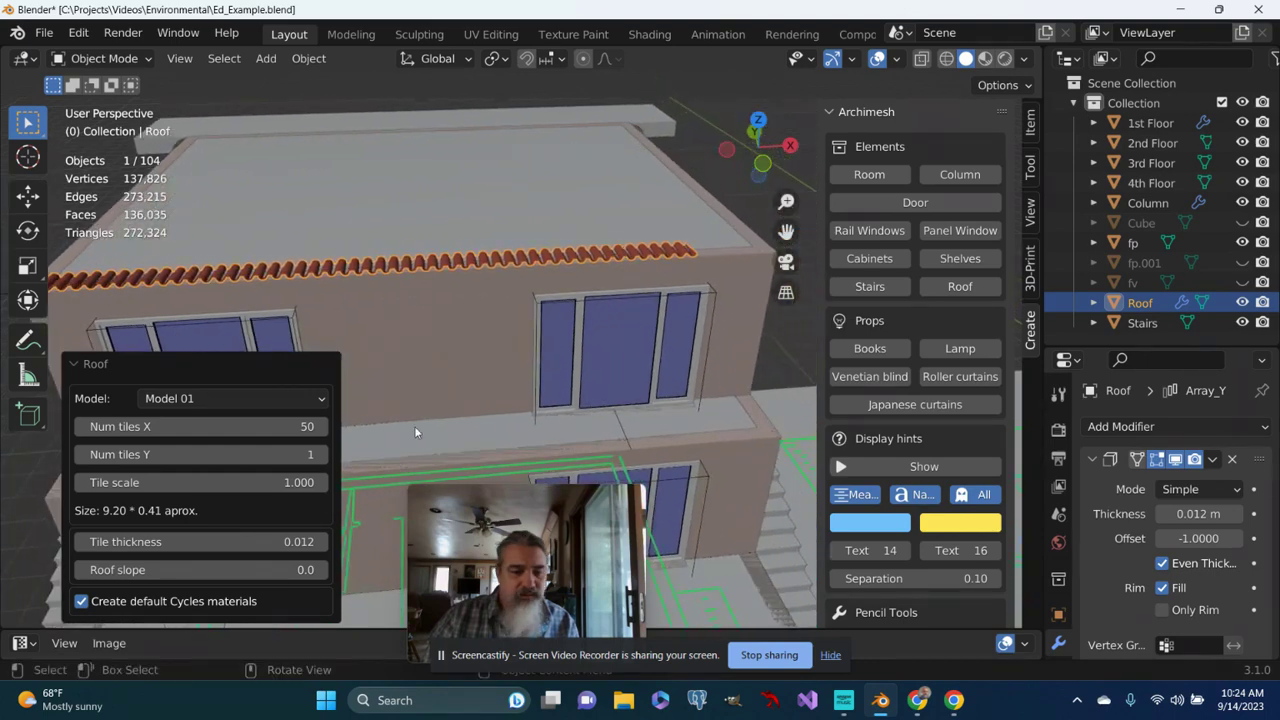
left_click(303, 426)
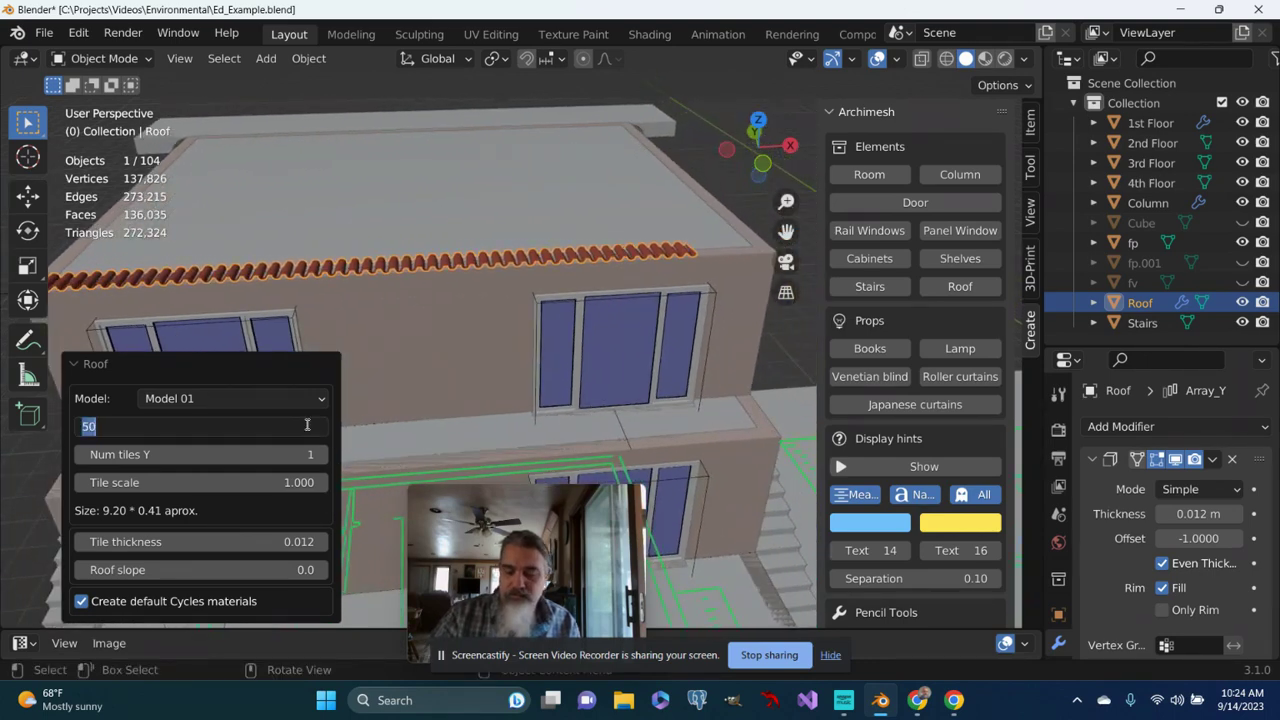
type("53")
key("Return")
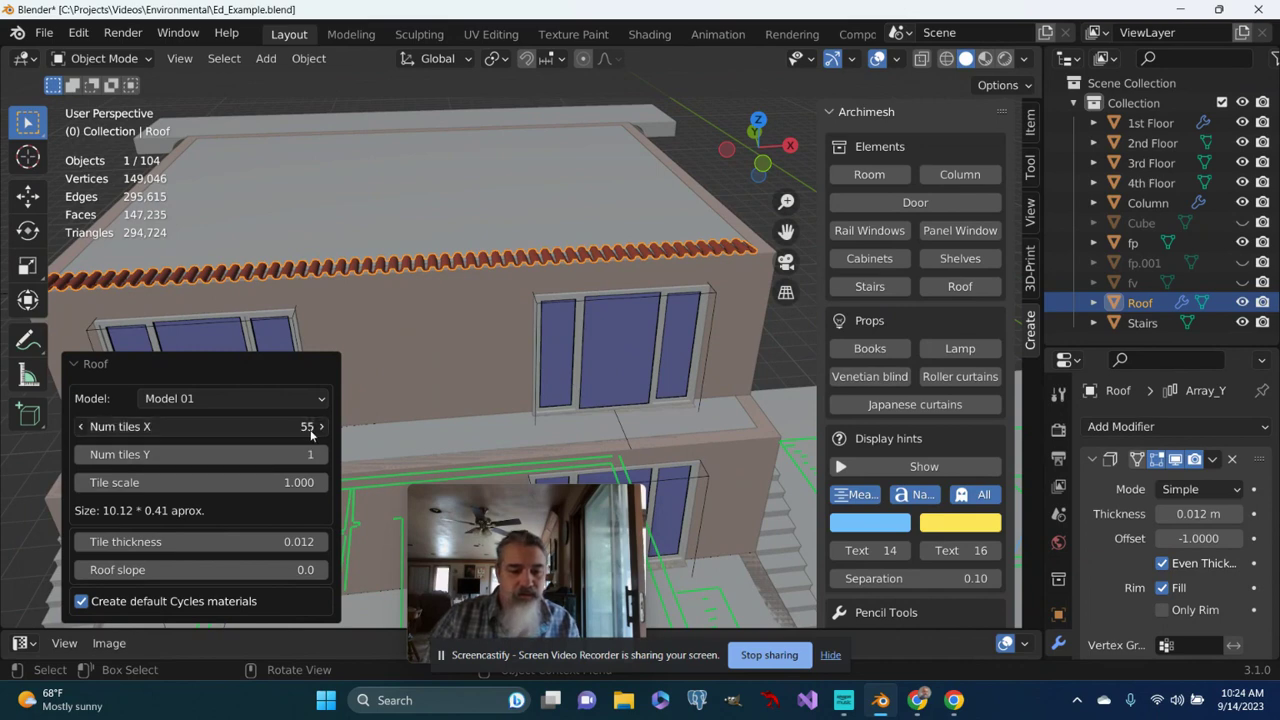
left_click(321, 427)
left_click(321, 427)
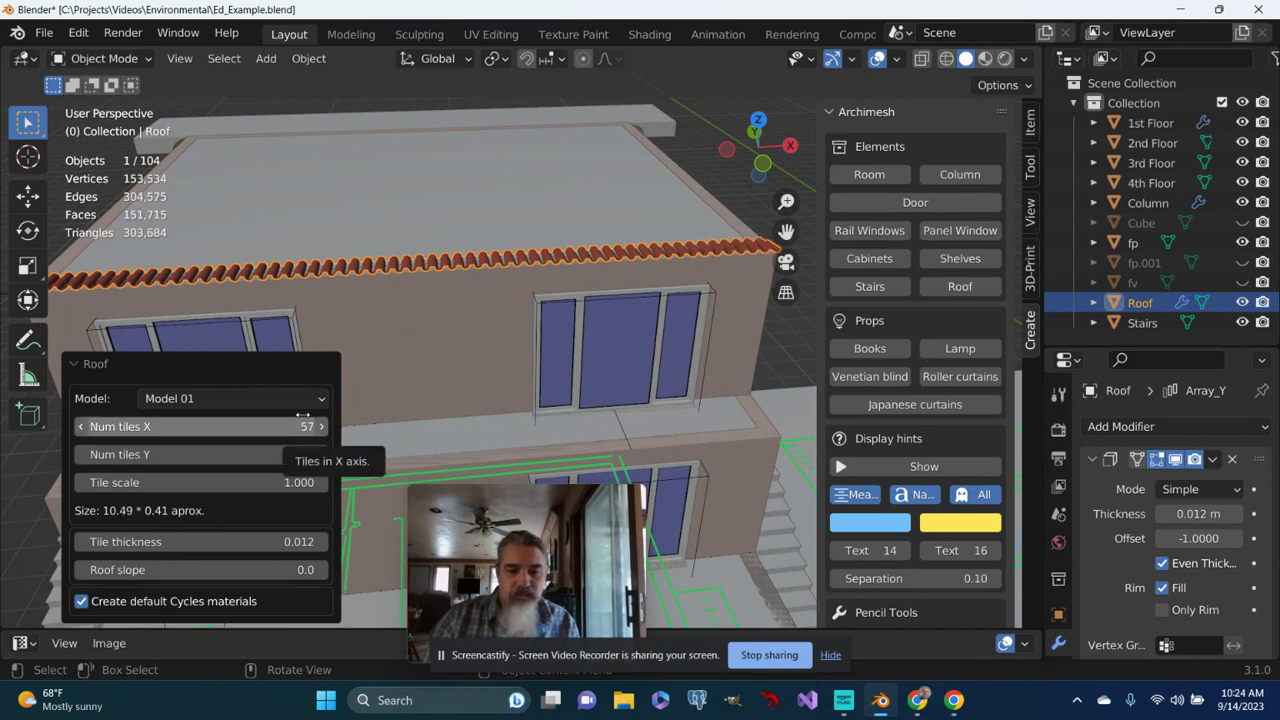
Set the roof's number of tiles along Y to 25 to cover the building's depth.
scroll(298, 273, "down", 1)
middle_click_drag(298, 273, 405, 350)
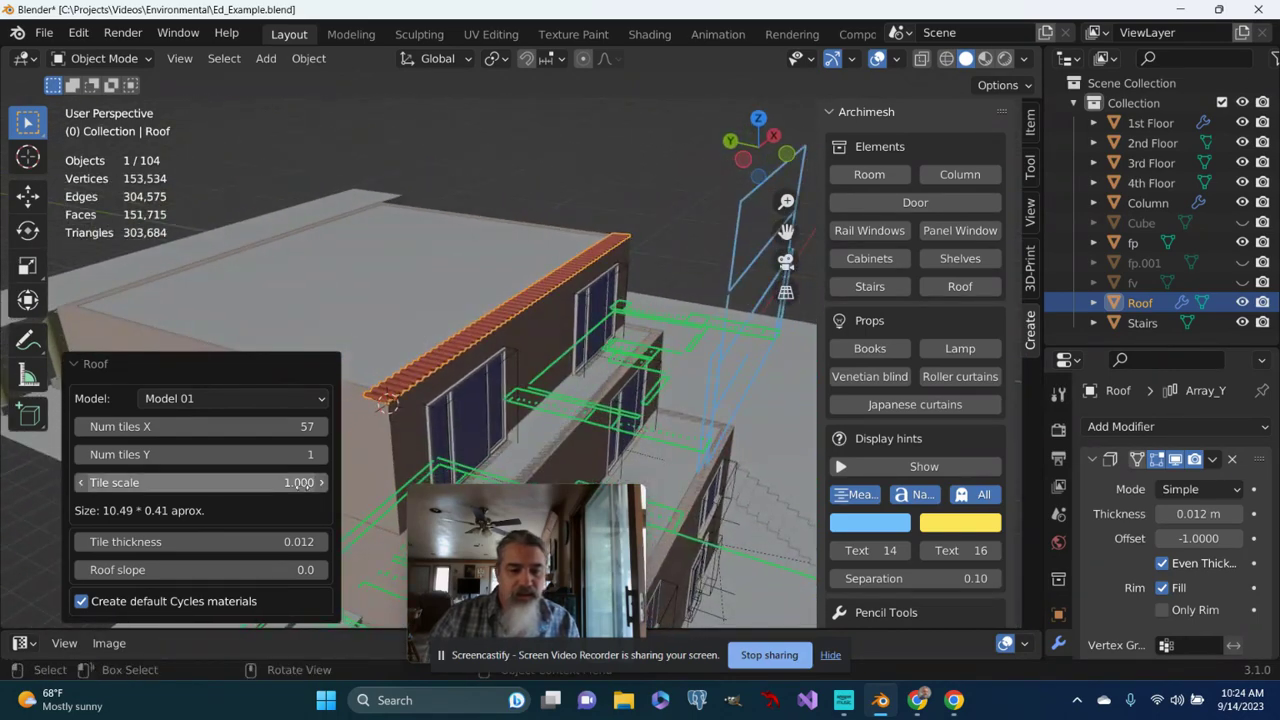
double_click(279, 458)
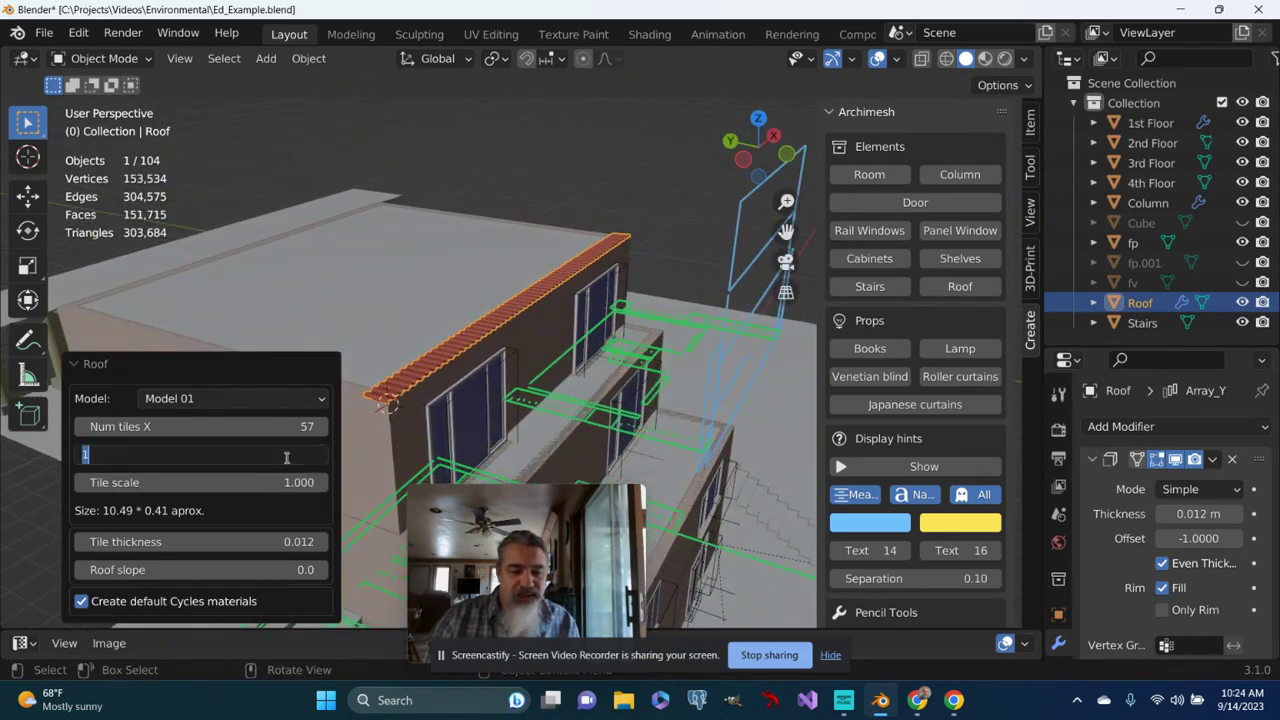
type("25")
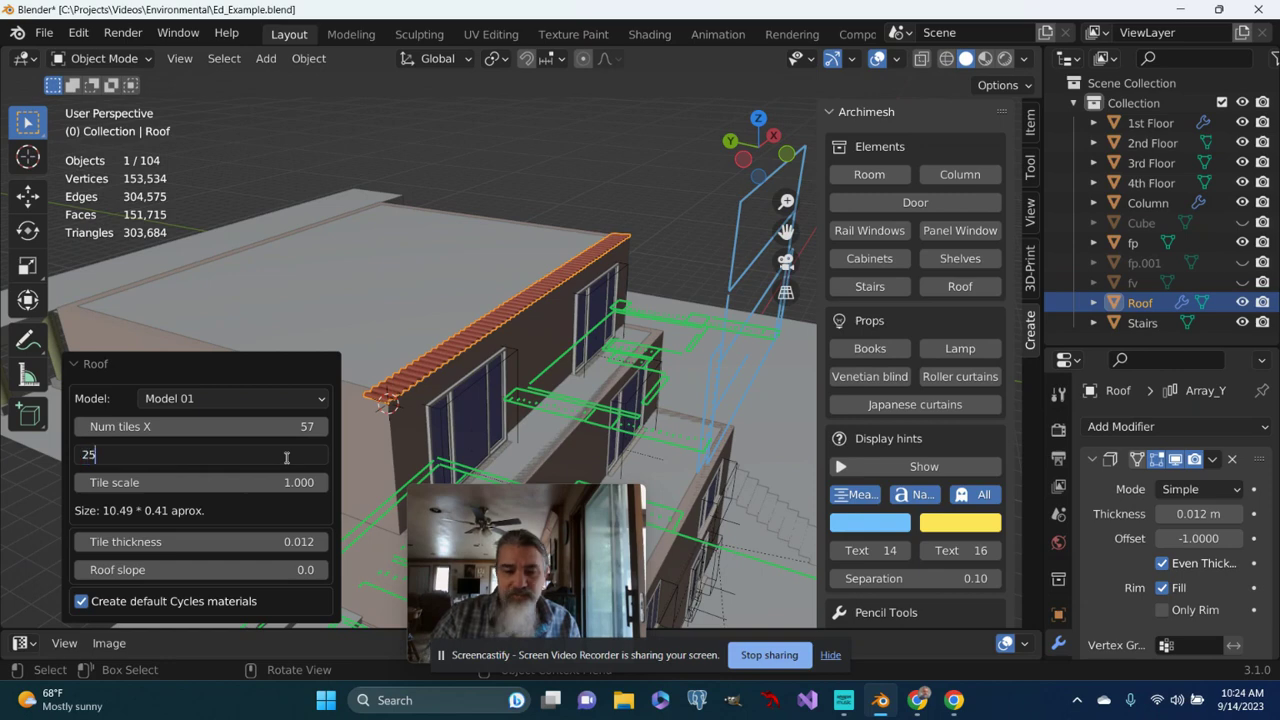
key("Return")
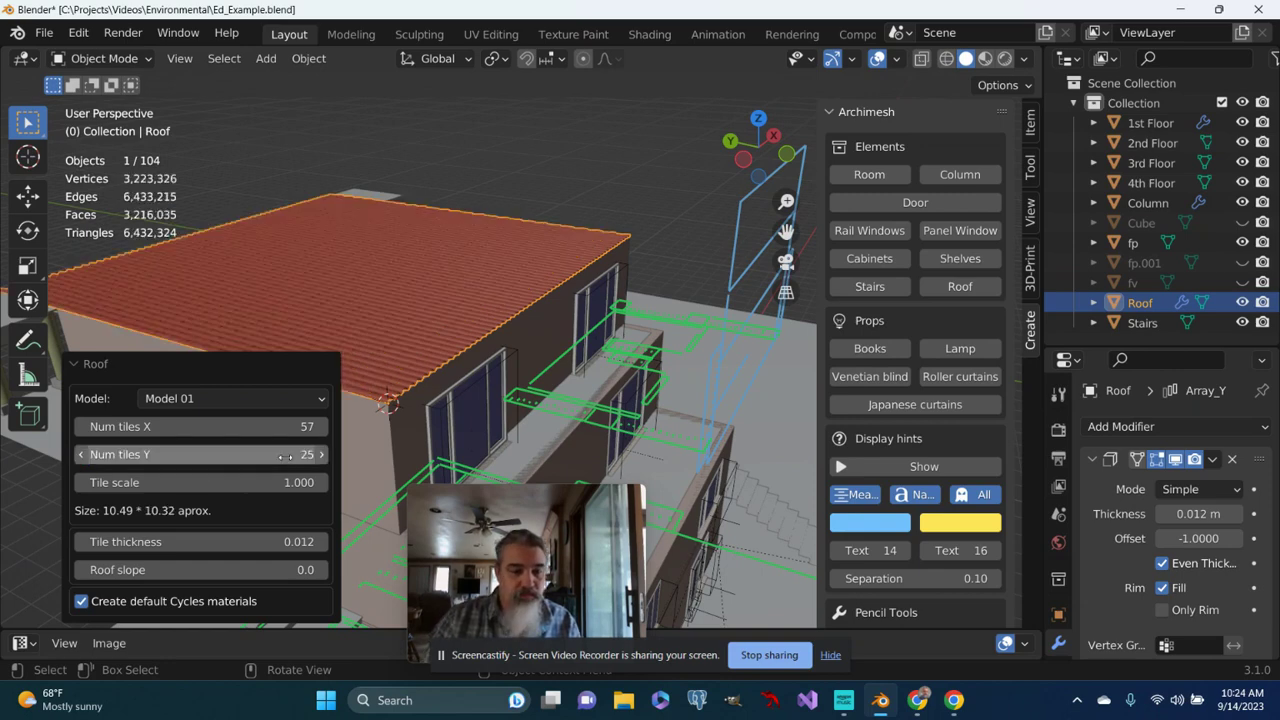
Reduce the roof's number of tiles along Y to 20.
middle_click_drag(356, 224, 348, 380)
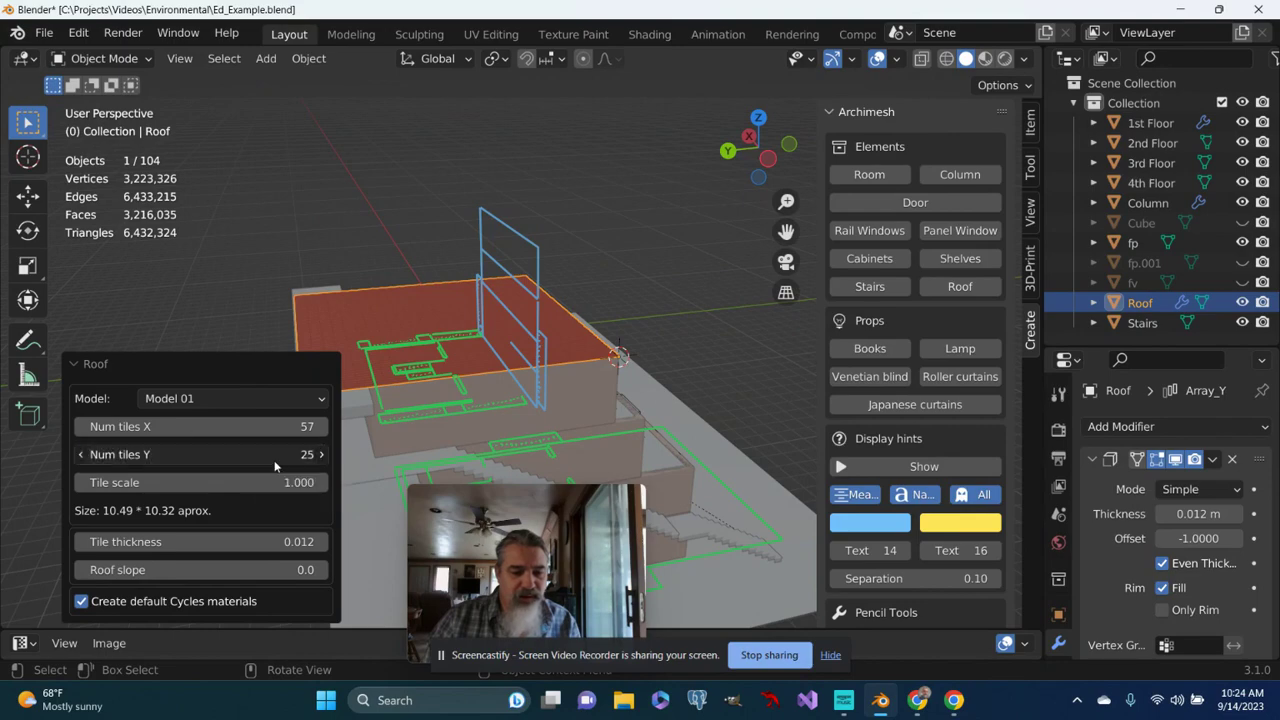
left_click(305, 454)
type("2")
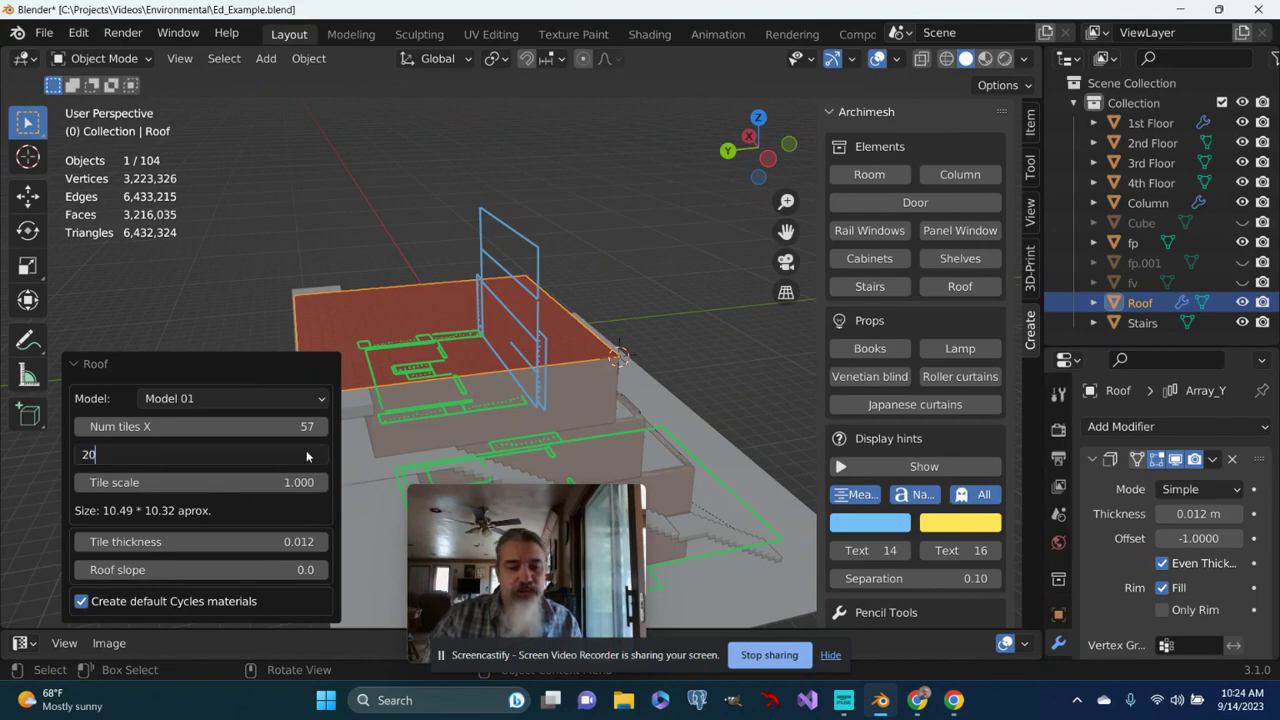
type("0")
key("Return")
Compare the roof tile designs by trying Model 02, Model 03 and Model 04 on the roof.
middle_click_drag(509, 239, 391, 305)
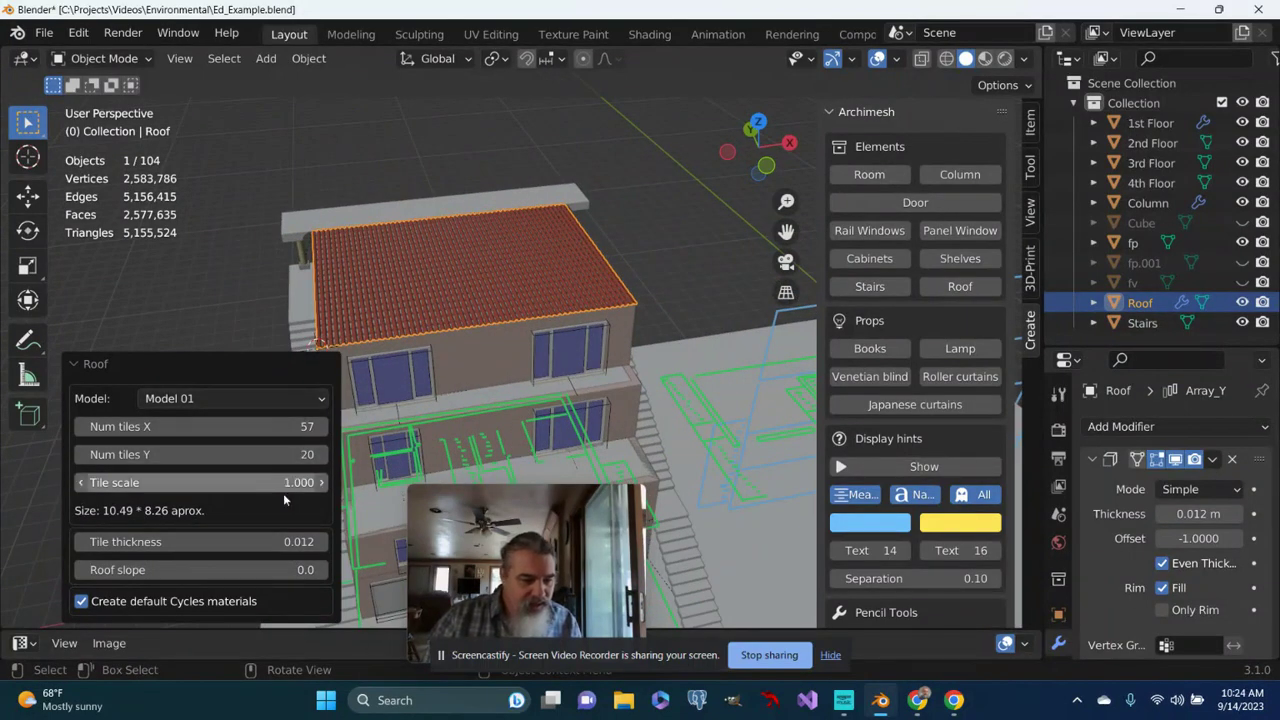
left_click(318, 398)
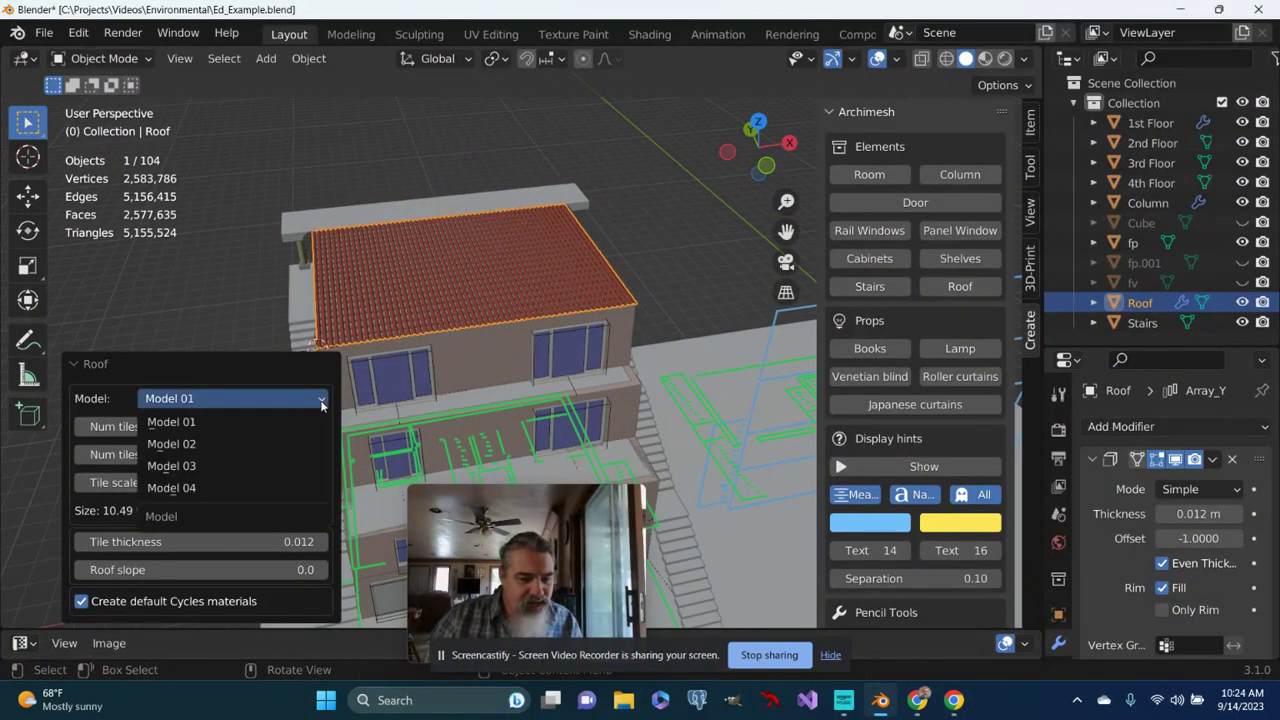
left_click(232, 422)
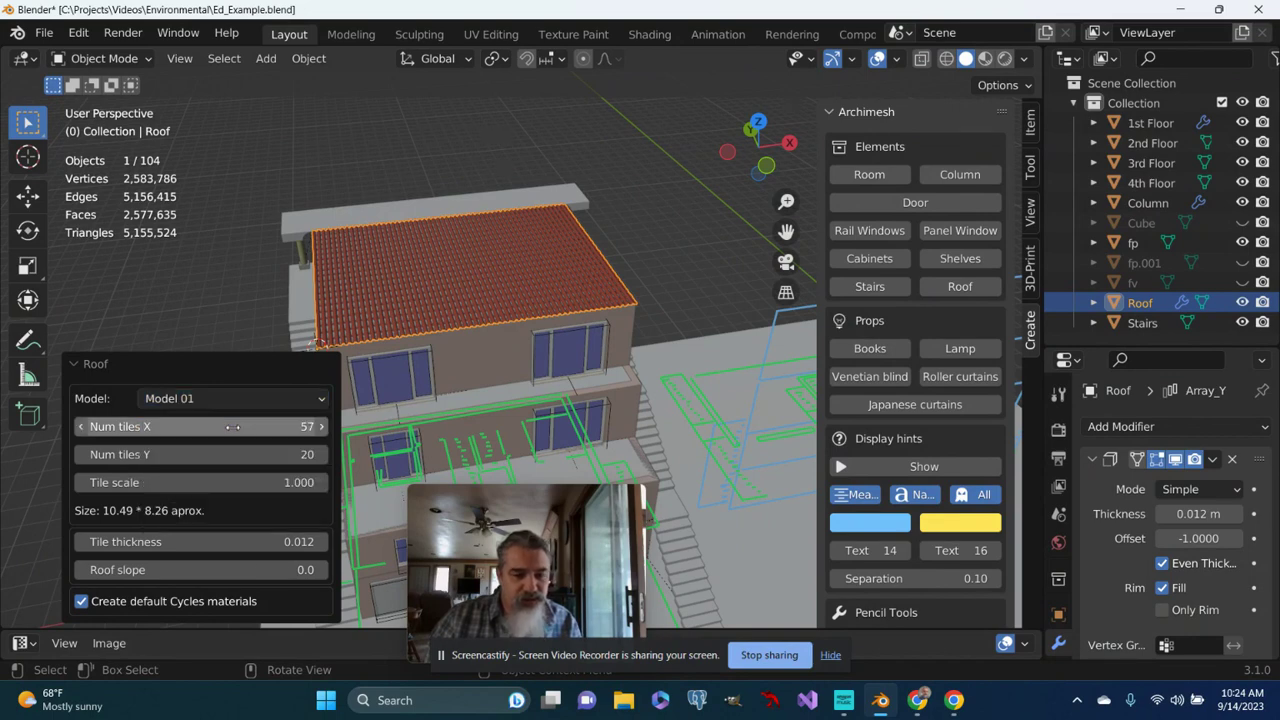
left_click(322, 400)
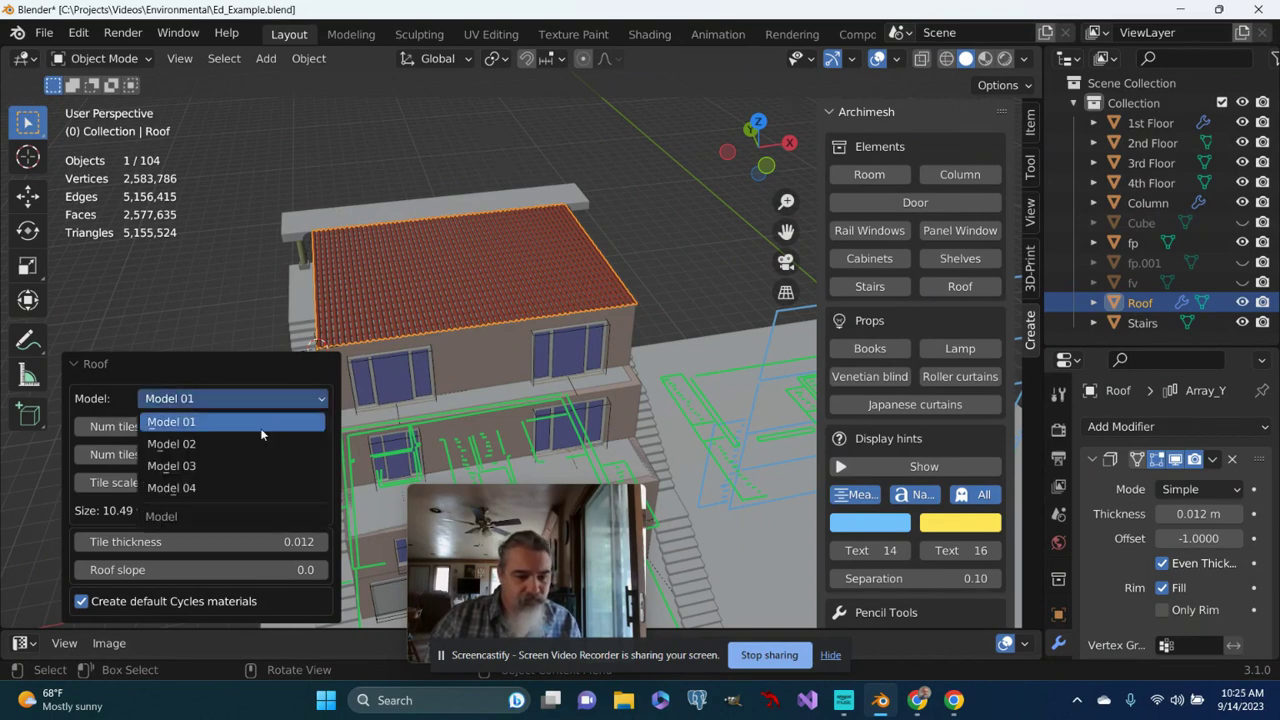
left_click(204, 447)
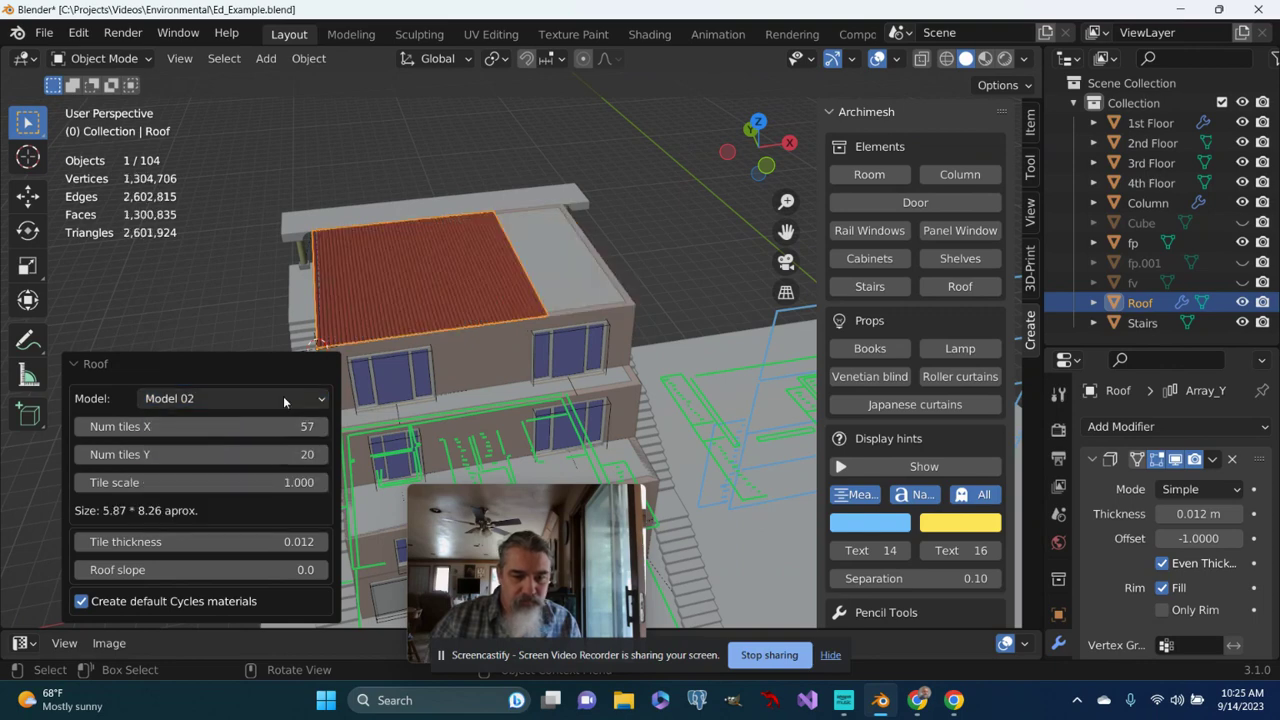
left_click(228, 402)
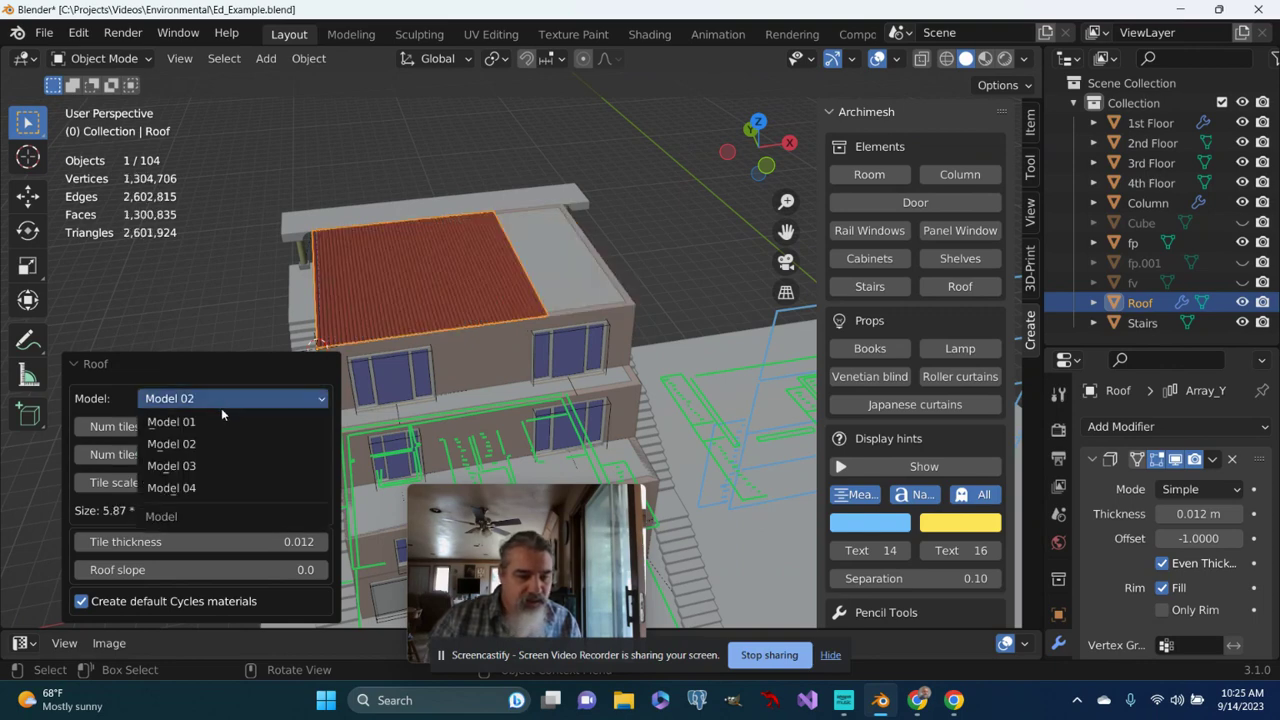
left_click(203, 466)
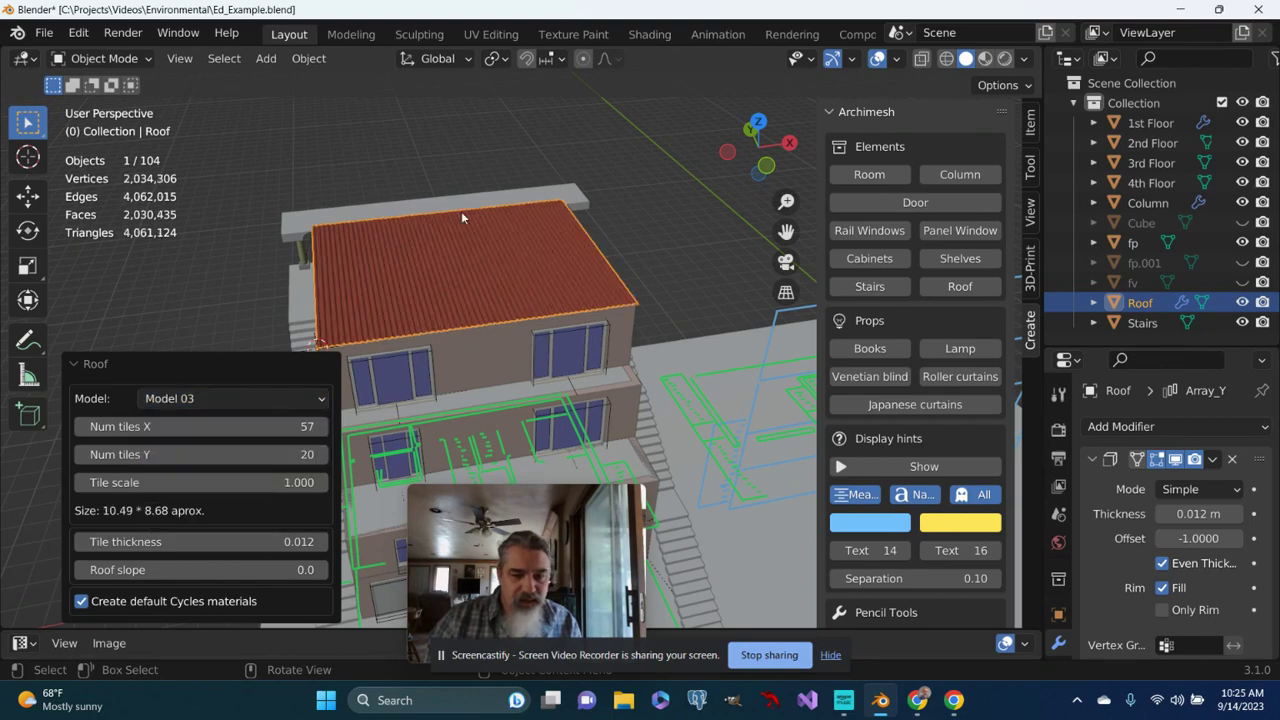
middle_click_drag(461, 211, 500, 200)
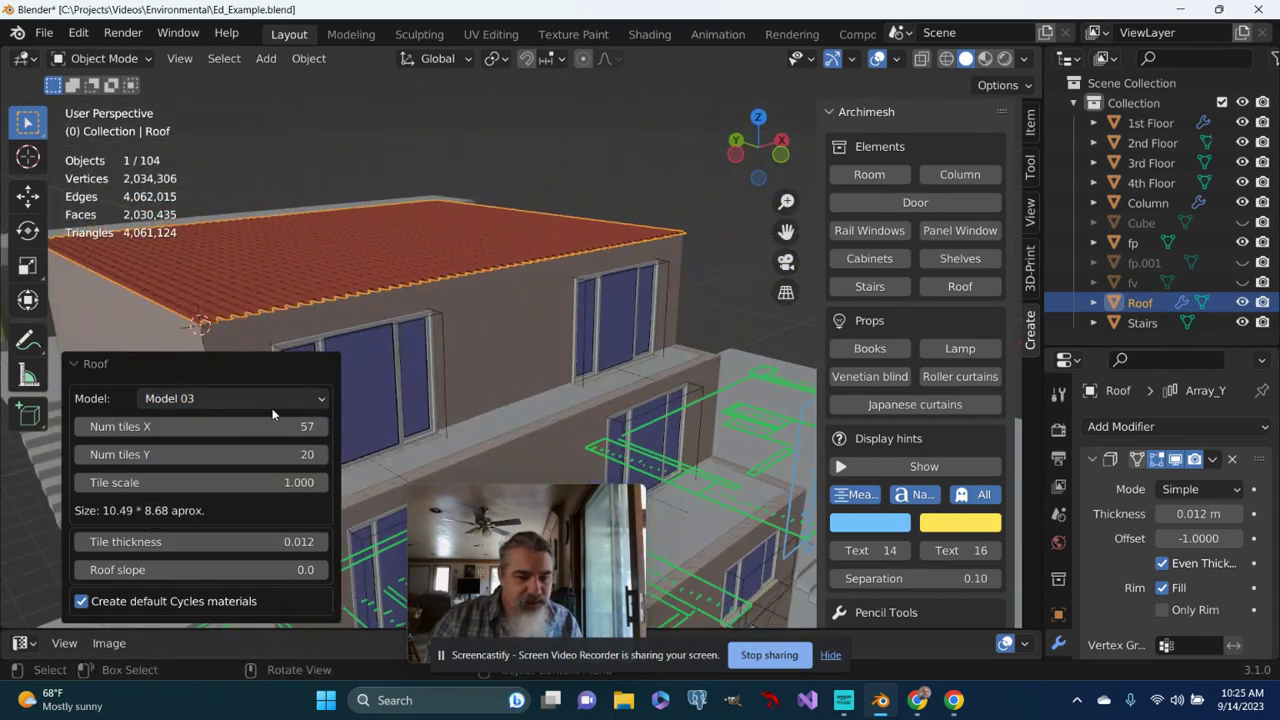
left_click(240, 394)
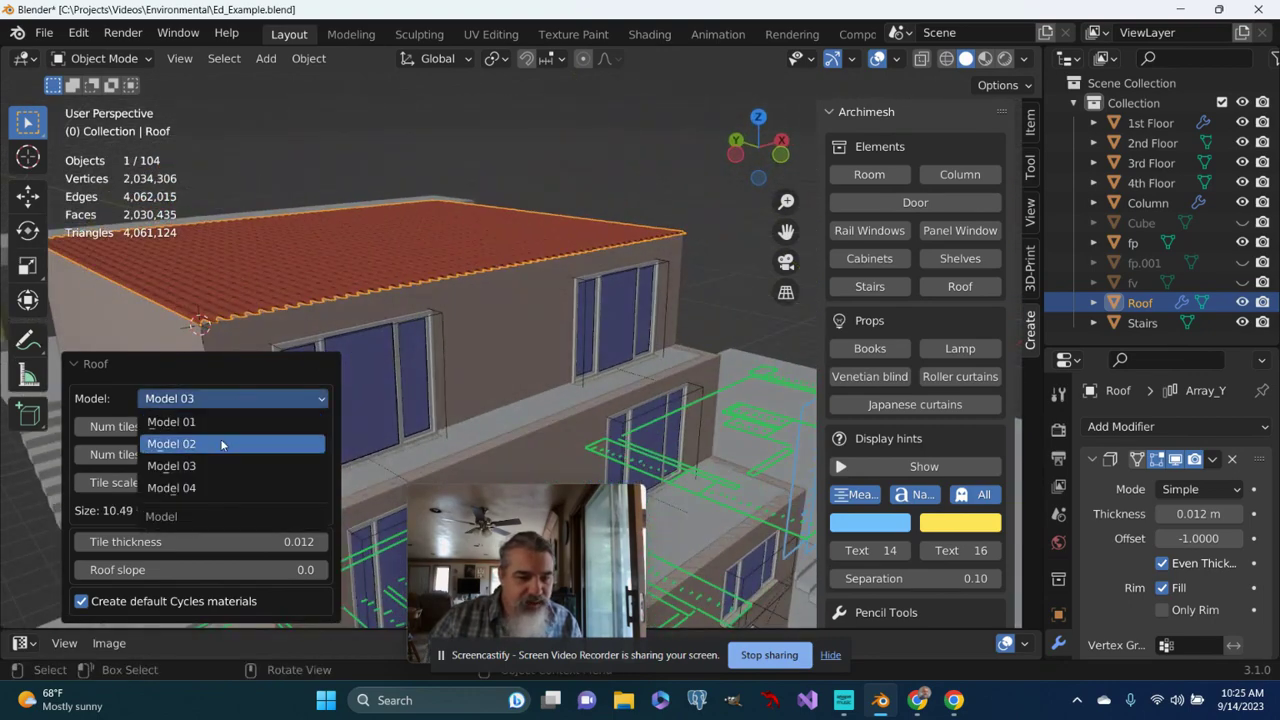
left_click(197, 488)
middle_click_drag(433, 286, 373, 319)
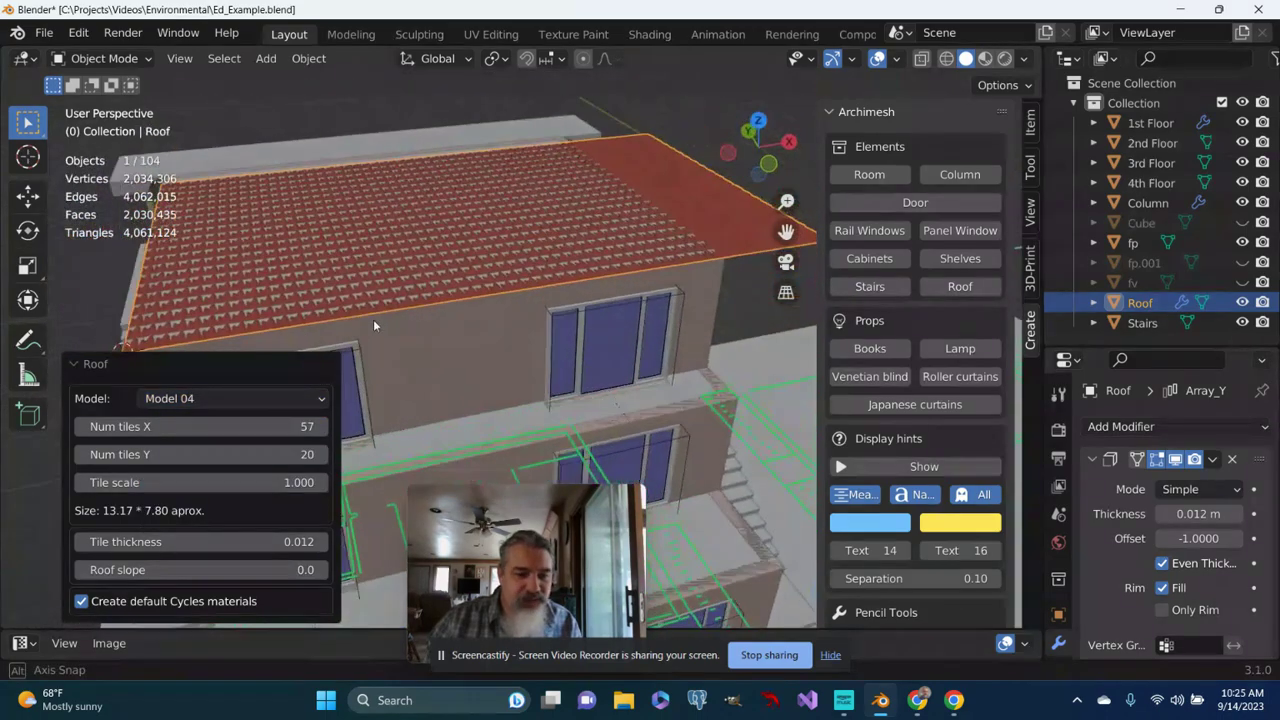
Set the roof's tile design to Model 03 and inspect the tiled roof on the building.
left_click(232, 399)
left_click(212, 468)
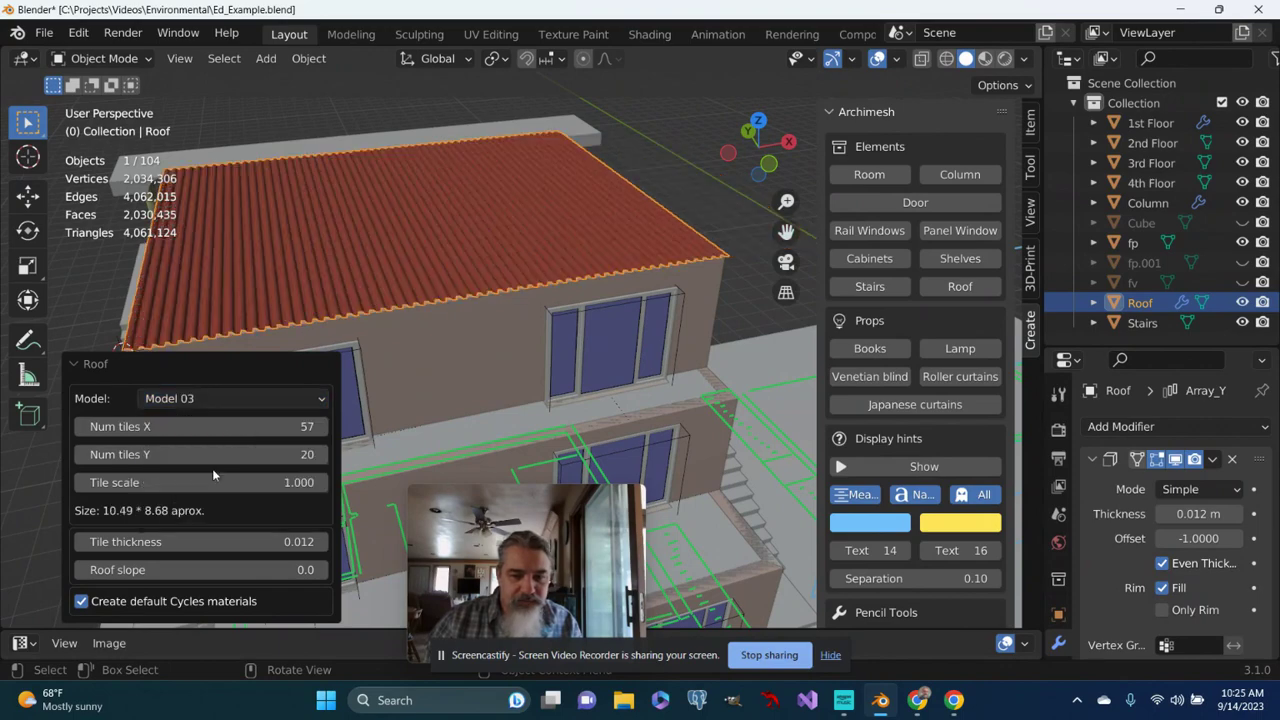
middle_click_drag(461, 321, 530, 276)
middle_click_drag(604, 325, 575, 430)
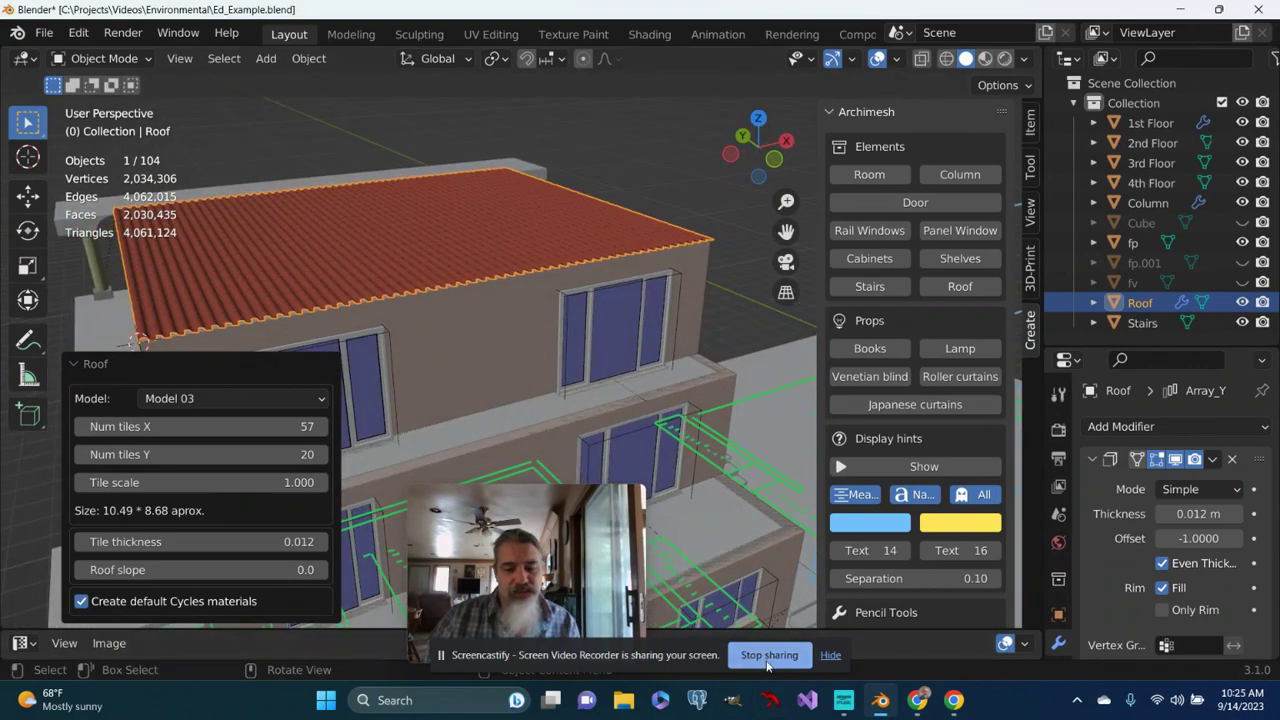